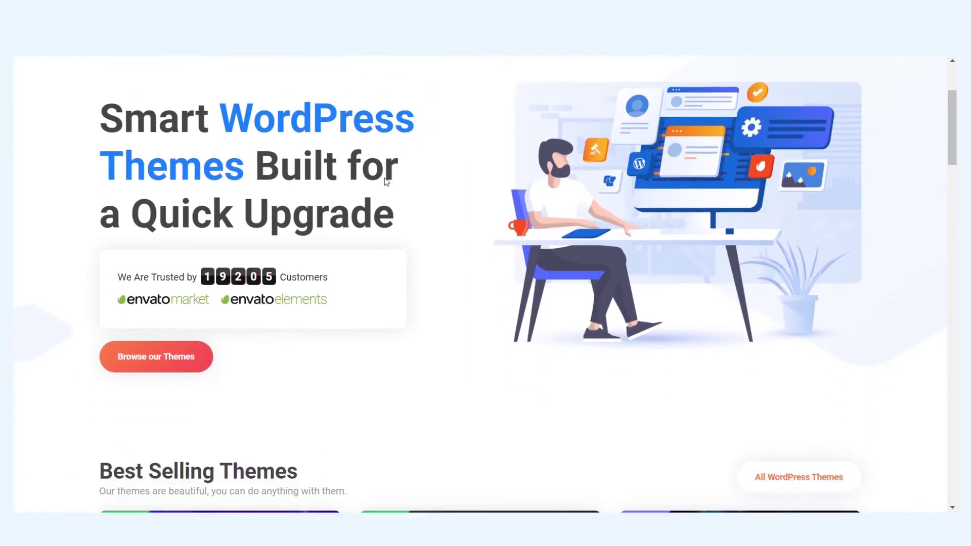
- Scroll the ModelTheme homepage past Best Selling Themes to the Enefti CORE NFT Marketplace promo
scroll(384, 181, "down", 3)
scroll(230, 294, "down", 4)
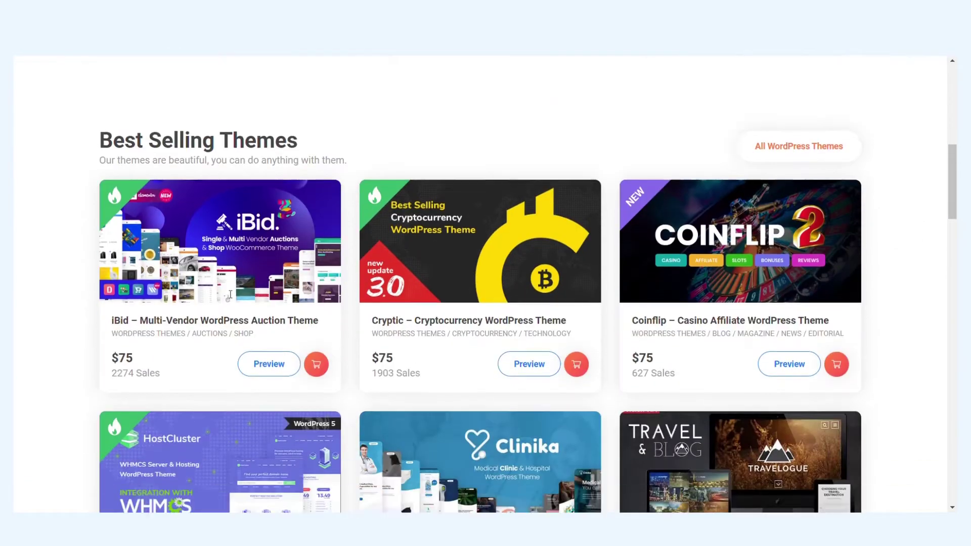
scroll(230, 295, "down", 2)
scroll(225, 289, "down", 2)
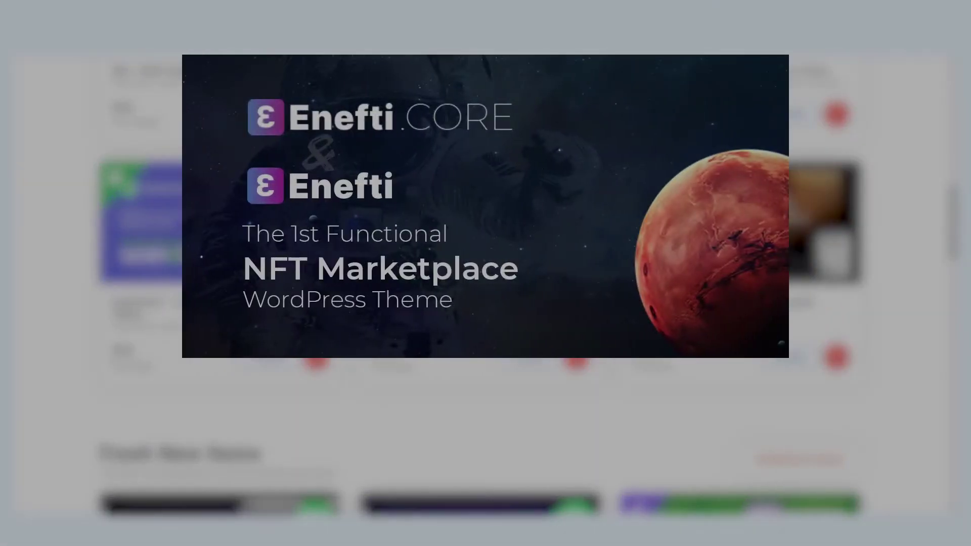
scroll(485, 273, "down", 7)
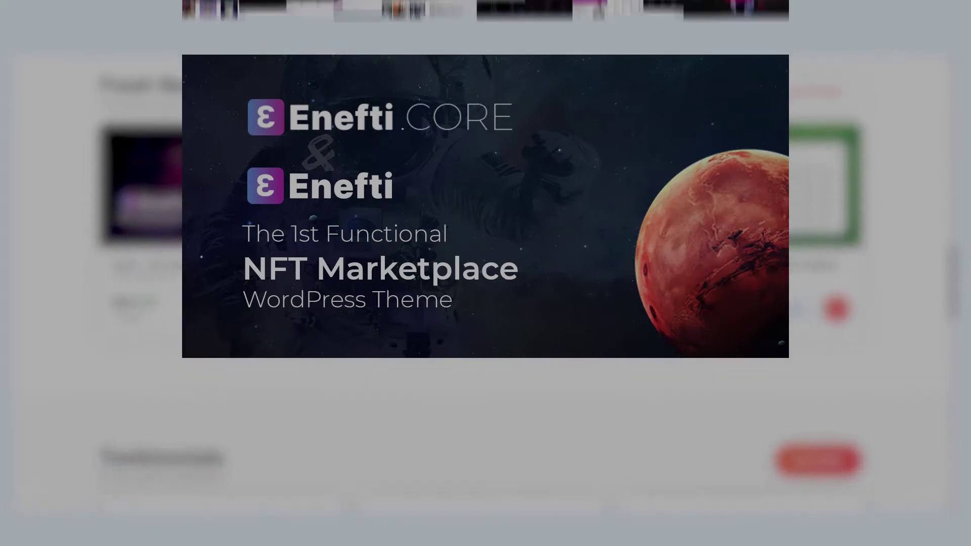
scroll(485, 273, "down", 6)
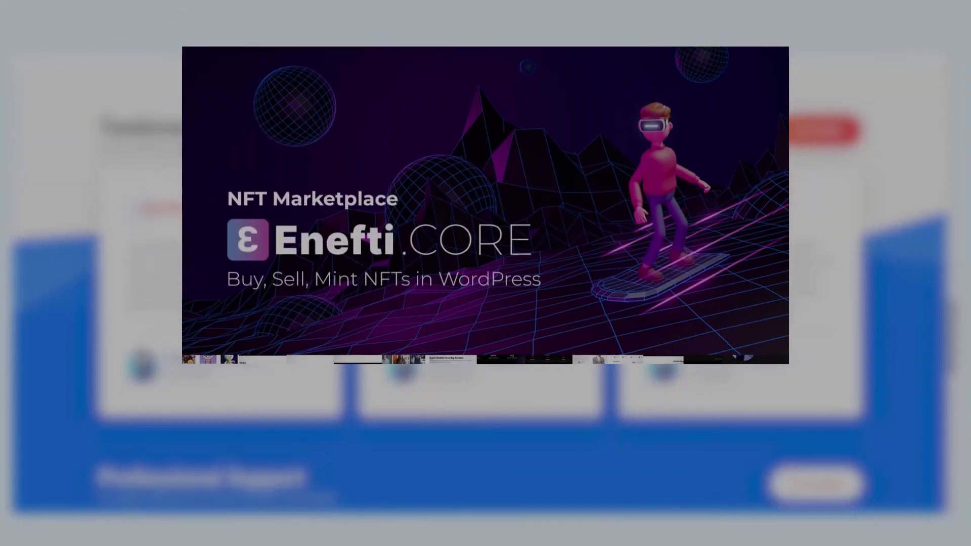
scroll(485, 273, "down", 4)
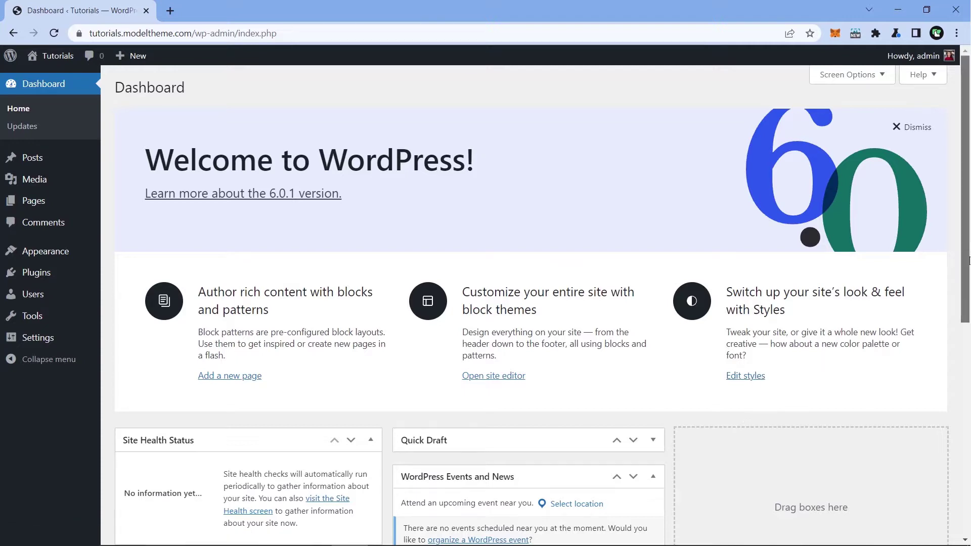
- Visit the Tutorials site's public front page from the admin bar and scroll through it
scroll(966, 261, "down", 2)
scroll(965, 261, "up", 2)
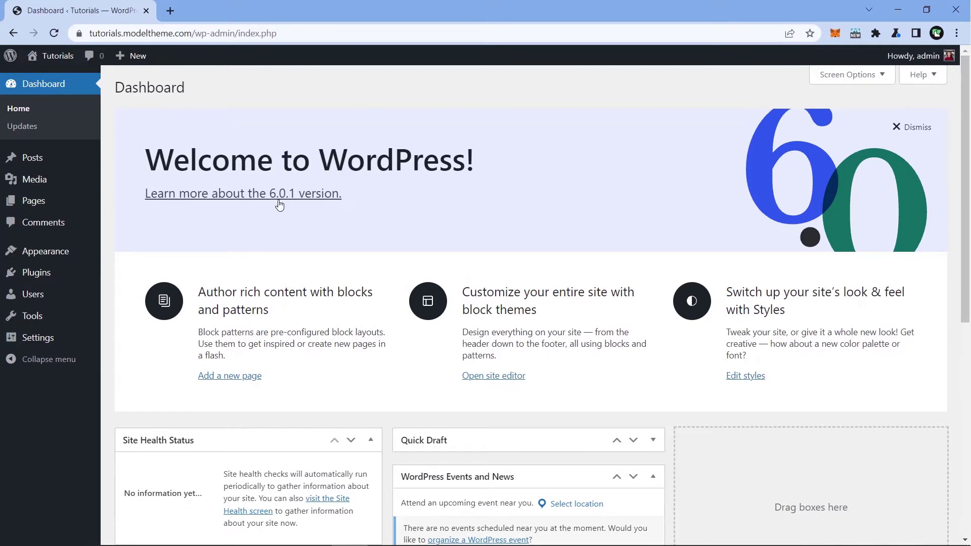
mouse_move(27, 252)
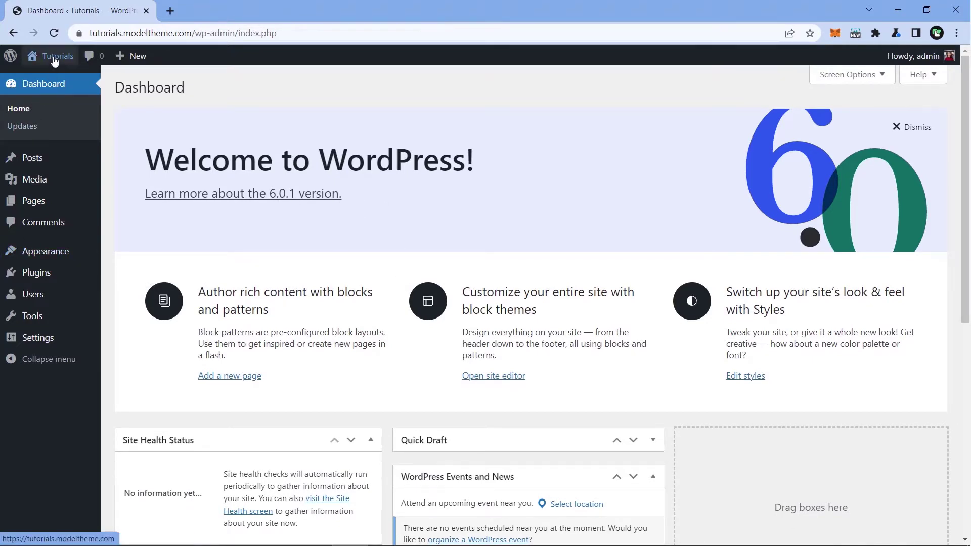
mouse_move(50, 55)
left_click(52, 79)
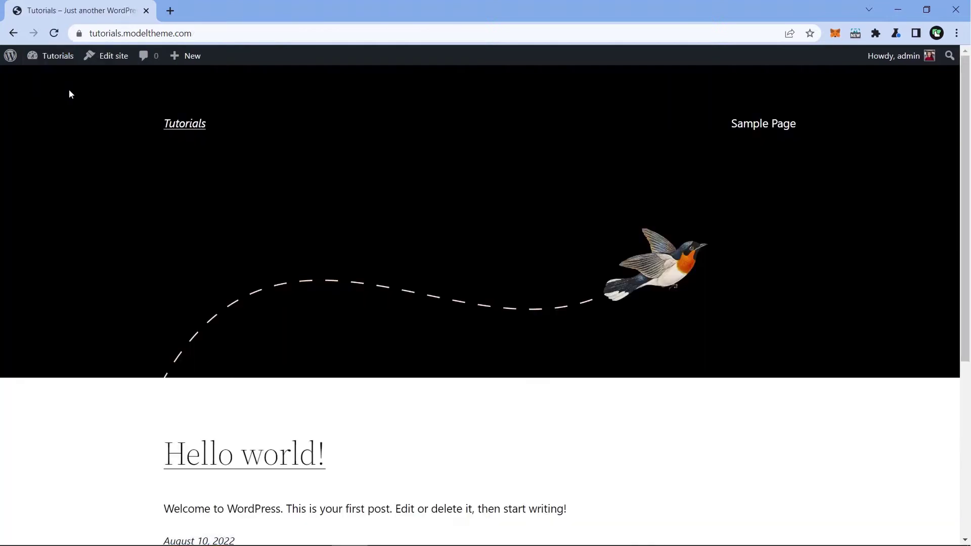
scroll(359, 281, "down", 5)
scroll(935, 264, "up", 5)
- Go to the Themes page and start adding a new theme
mouse_move(57, 59)
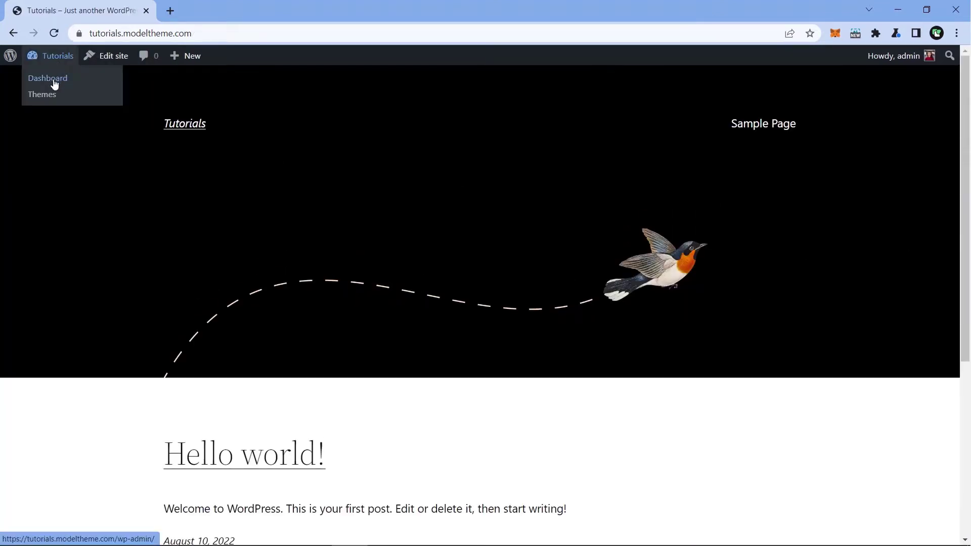
left_click(52, 98)
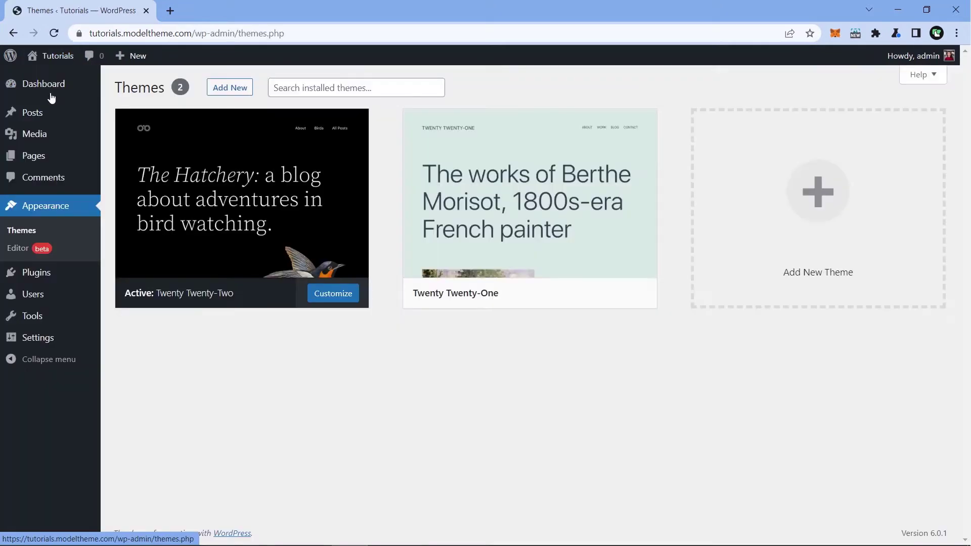
left_click(225, 93)
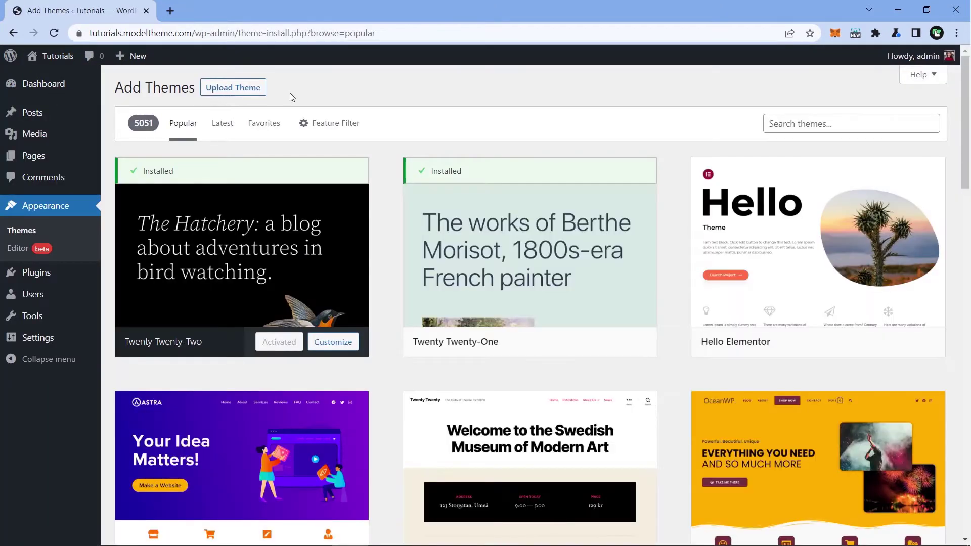
- Upload enefti.zip from the enefti_package theme folder and install it
left_click(238, 89)
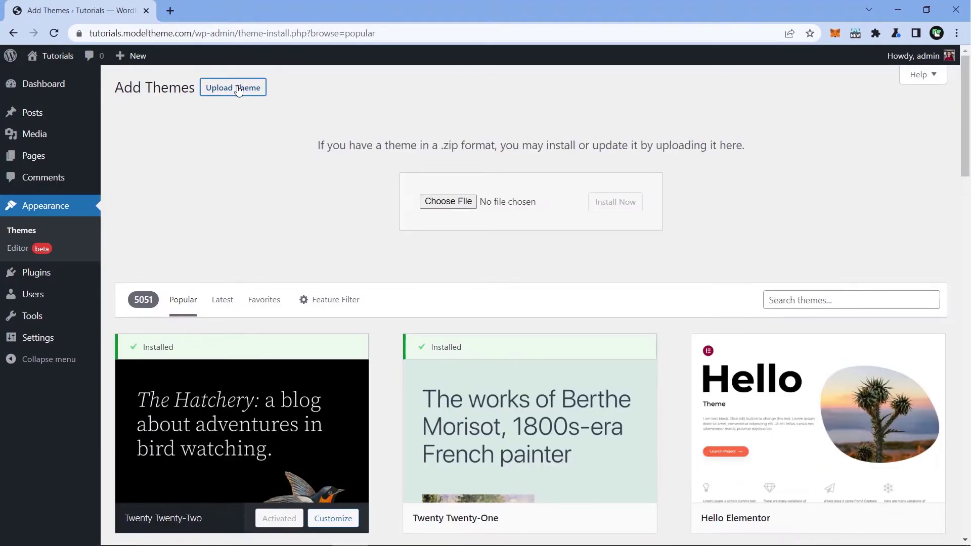
left_click(462, 200)
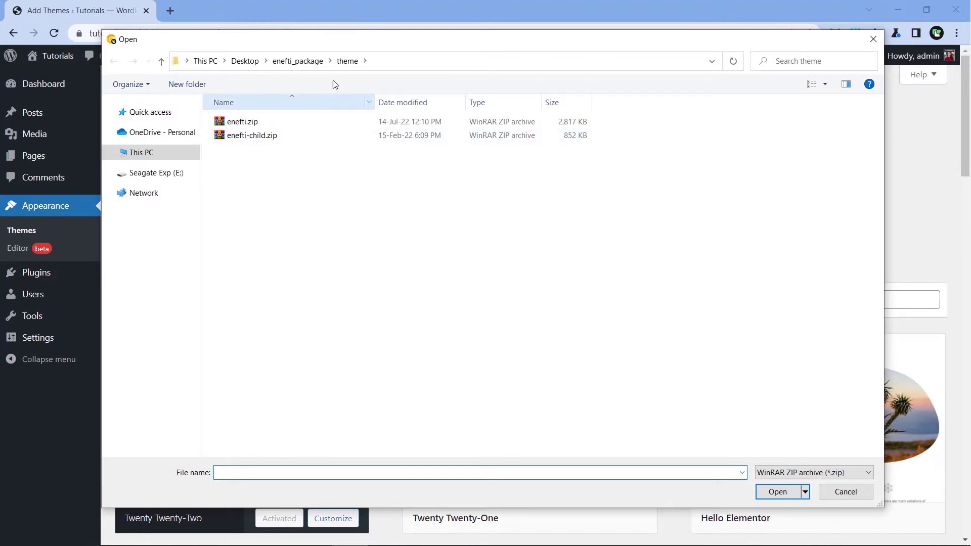
left_click(305, 60)
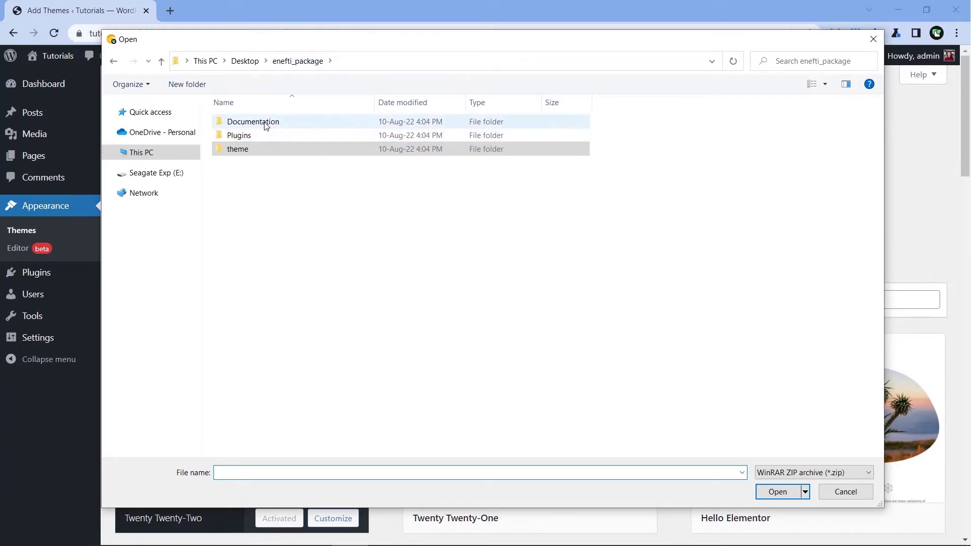
left_click(251, 150)
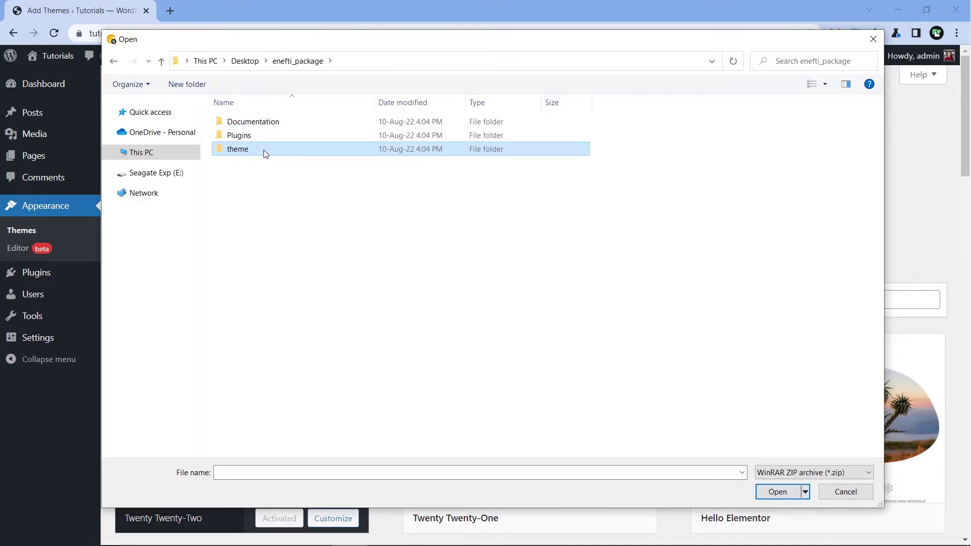
double_click(265, 149)
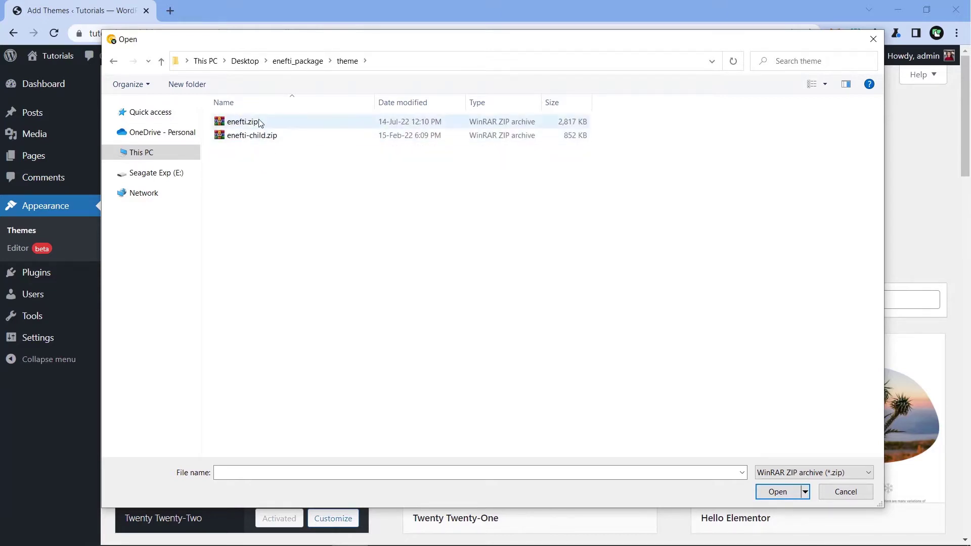
double_click(258, 121)
left_click(613, 213)
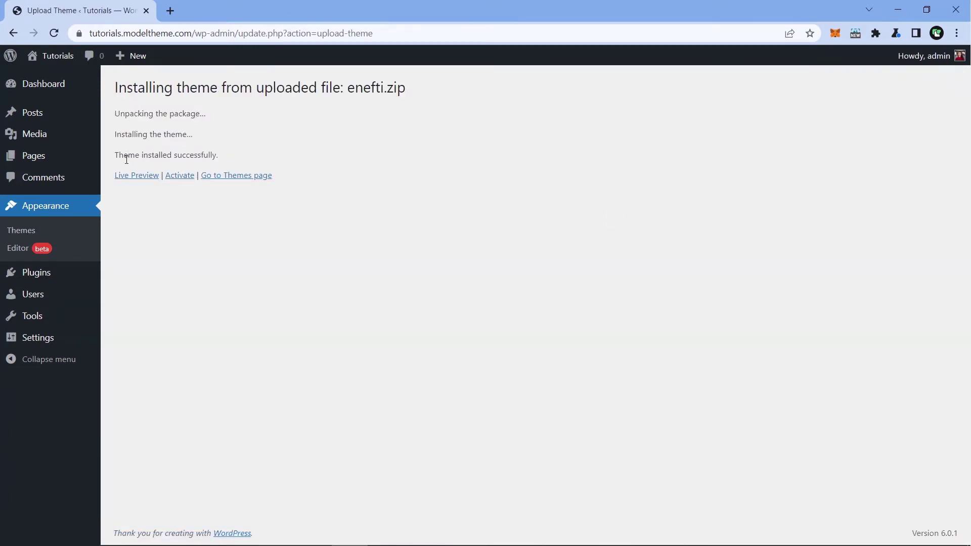
- Activate Enefti and view the front page in its From the Blog layout
left_click_drag(119, 156, 209, 146)
left_click(179, 175)
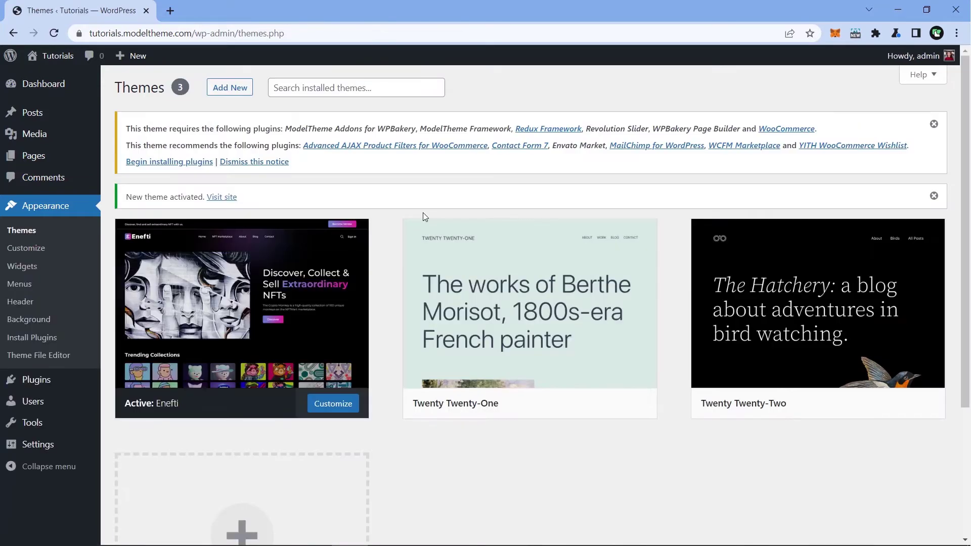
mouse_move(57, 56)
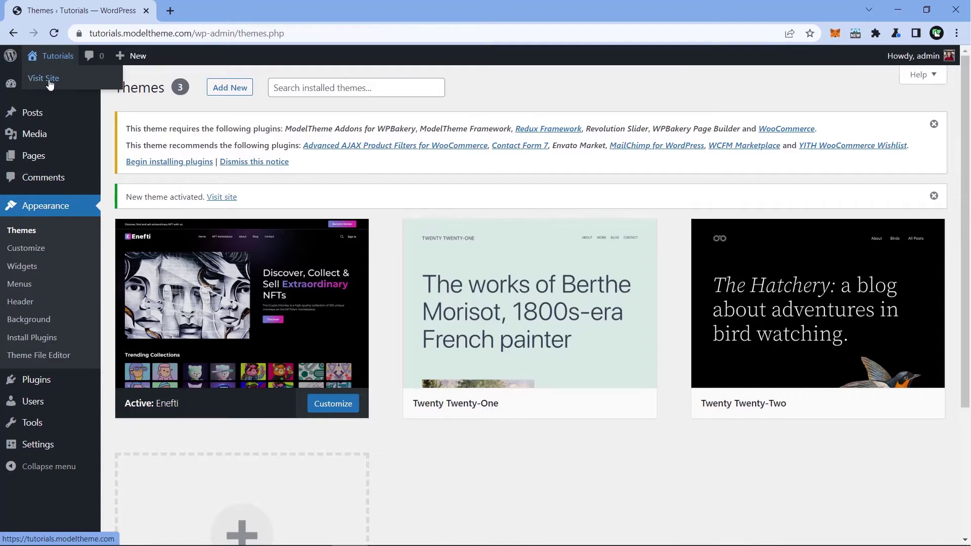
left_click(47, 78)
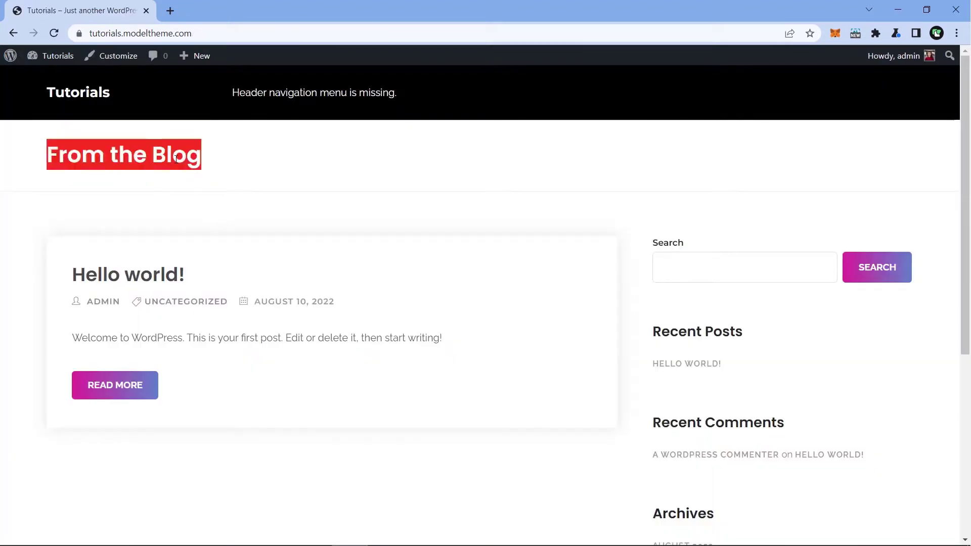
scroll(706, 330, "down", 6)
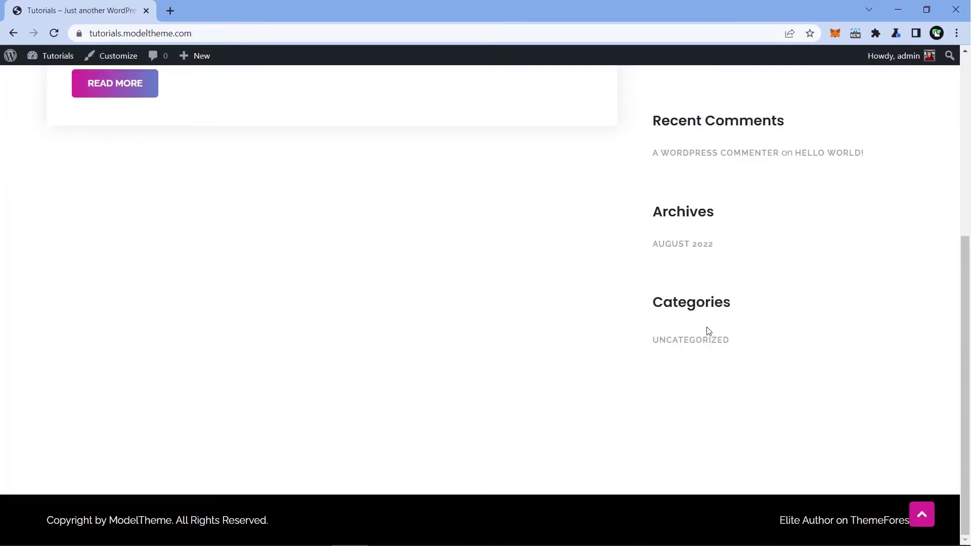
scroll(968, 422, "up", 1)
scroll(968, 421, "up", 5)
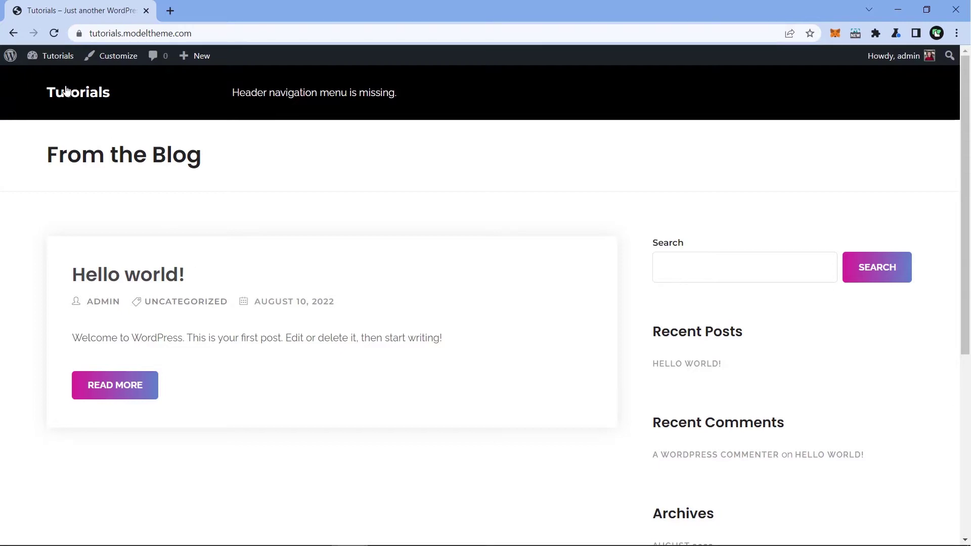
- Open the theme's required-plugins installer from the Dashboard and select every plugin
left_click(48, 79)
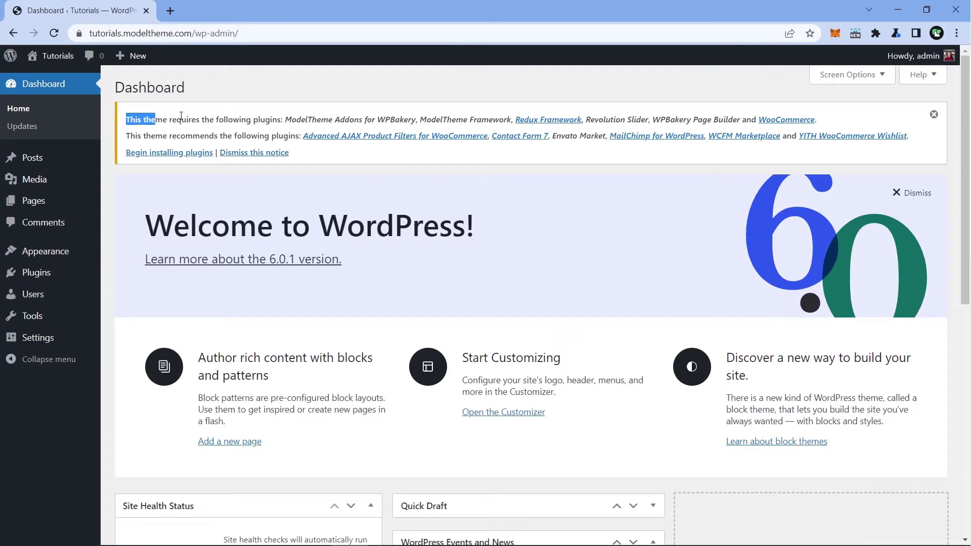
left_click(205, 158)
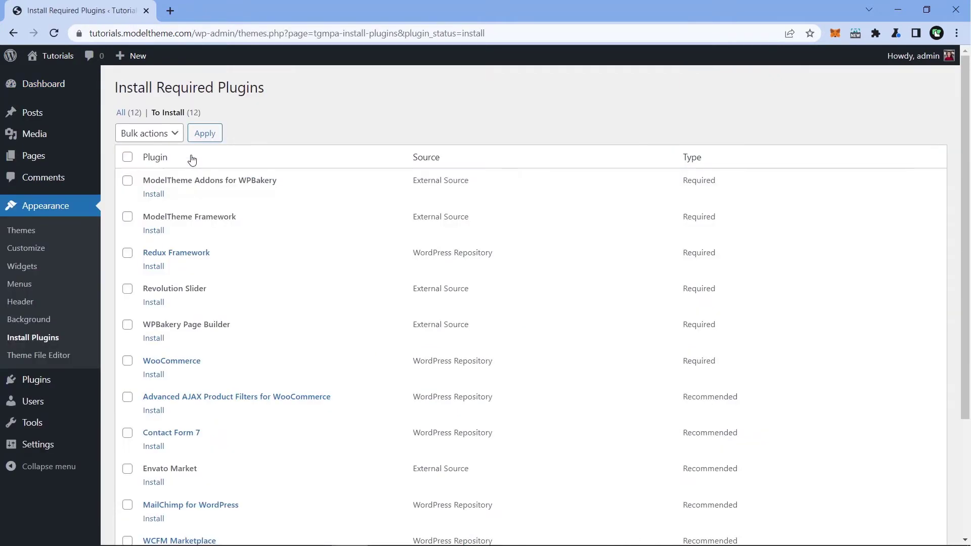
left_click(128, 157)
scroll(289, 182, "down", 3)
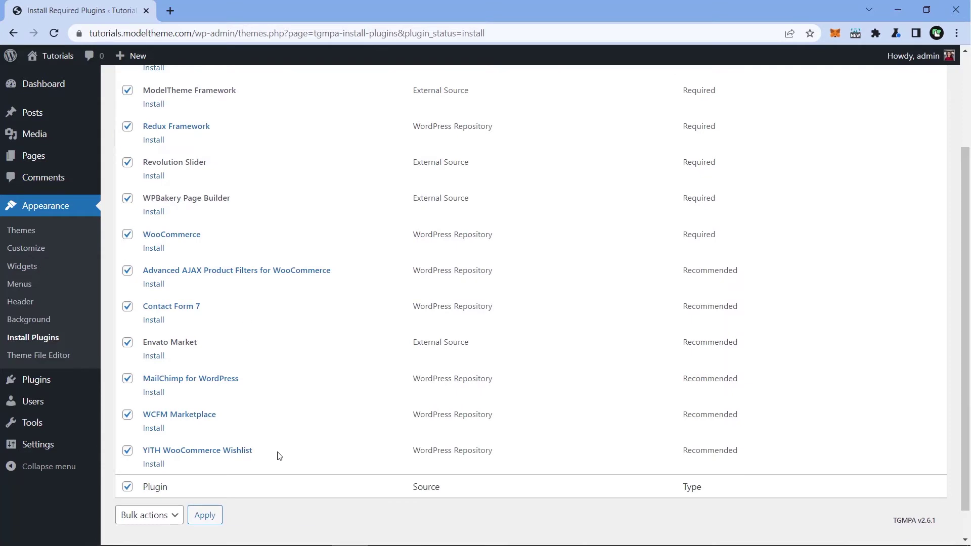
scroll(300, 174, "up", 1)
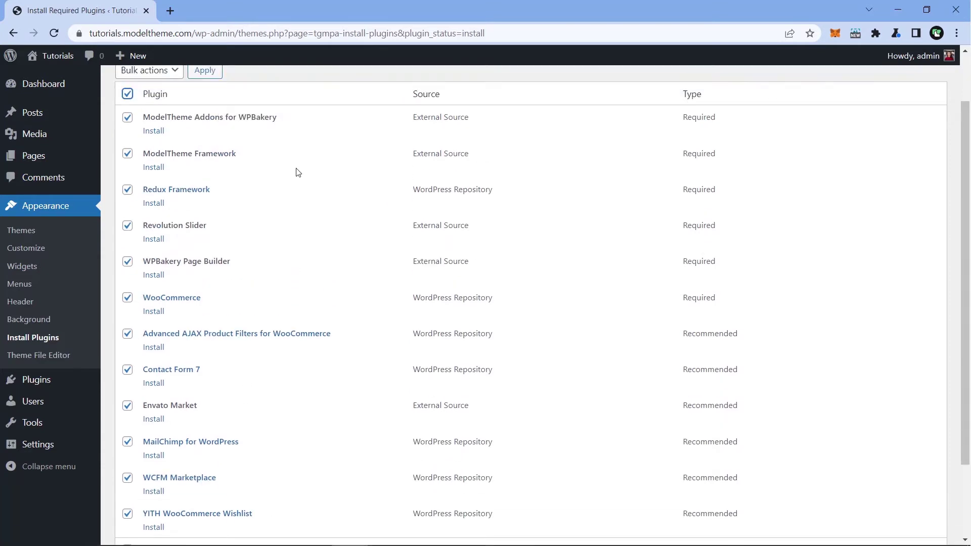
scroll(260, 385, "down", 1)
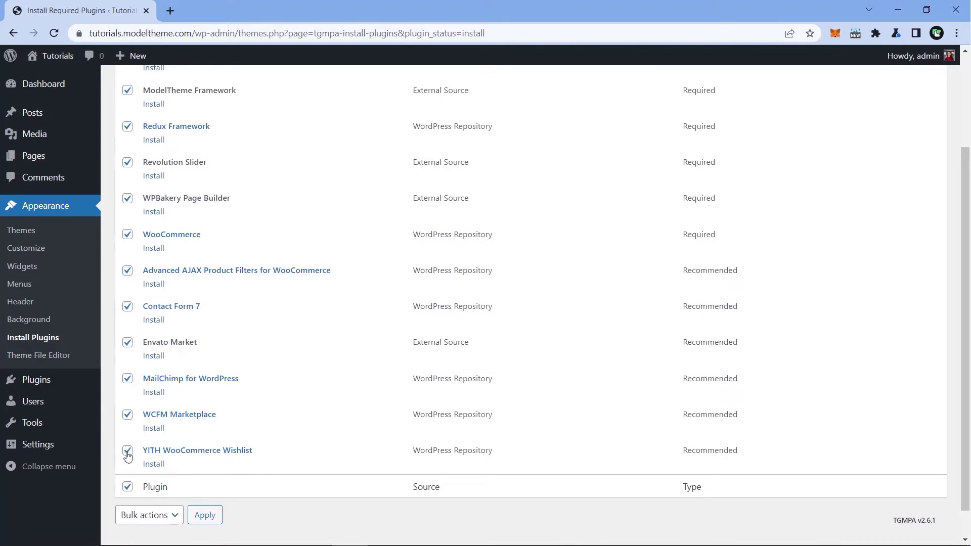
- Exclude WCFM Marketplace, YITH WooCommerce Wishlist and Advanced AJAX Product Filters, then bulk-install the rest
left_click(128, 415)
left_click(127, 450)
left_click(128, 270)
scroll(333, 329, "up", 3)
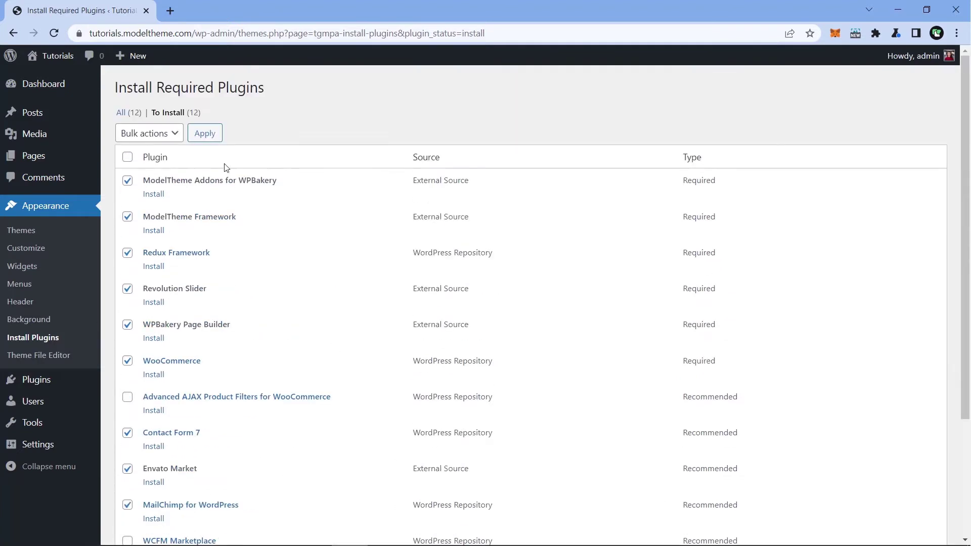
left_click(165, 134)
left_click(156, 159)
left_click(202, 133)
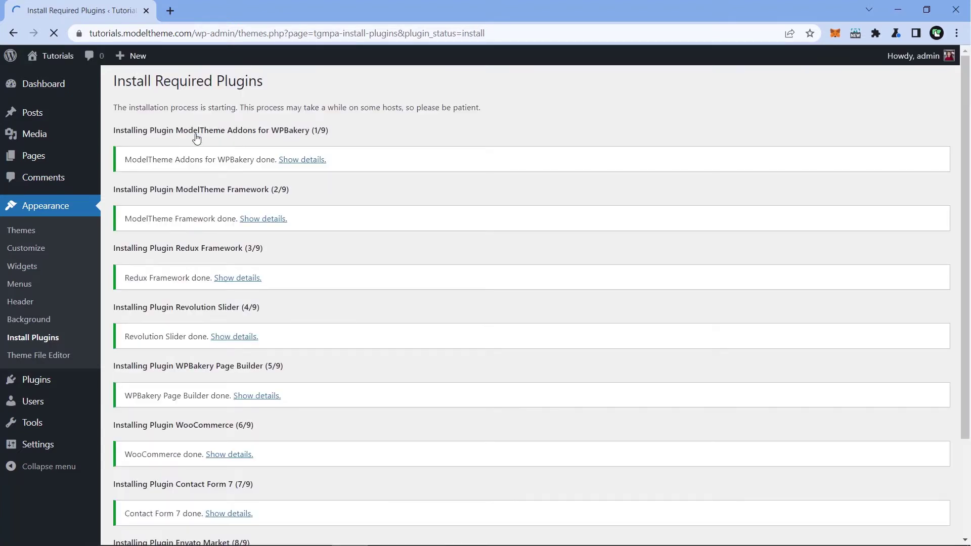
- Return to the plugin installer and bulk-activate all nine plugins listed under To Activate
scroll(342, 440, "down", 4)
left_click(194, 478)
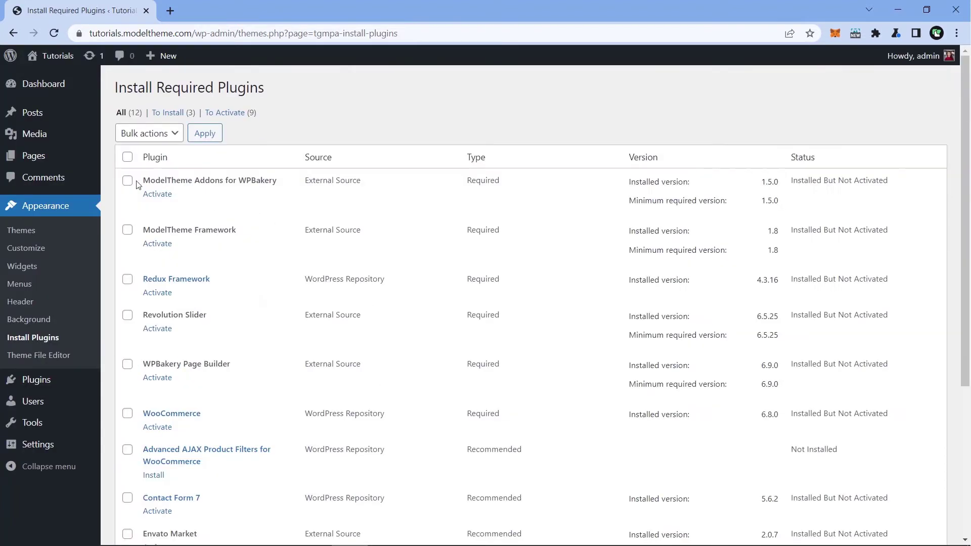
triple_click(117, 112)
left_click(115, 114)
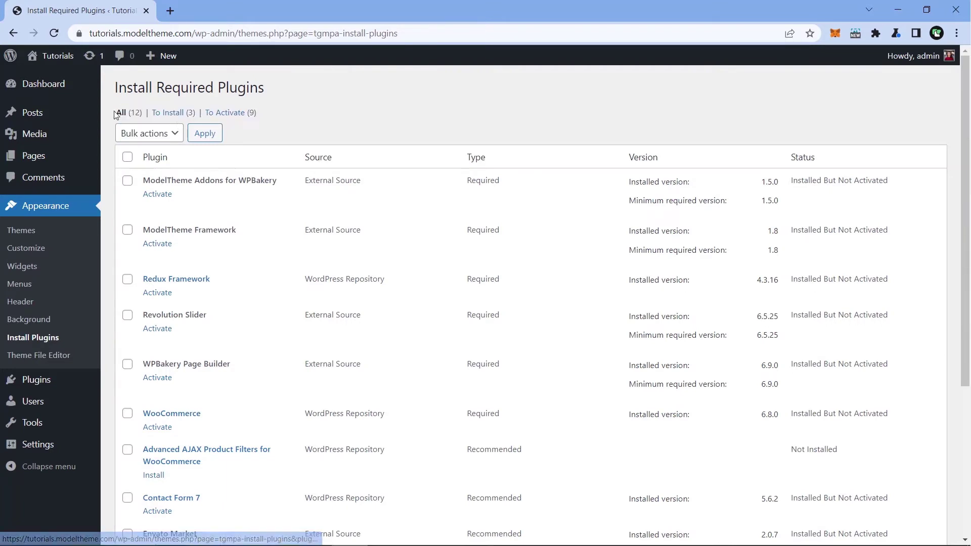
left_click(240, 115)
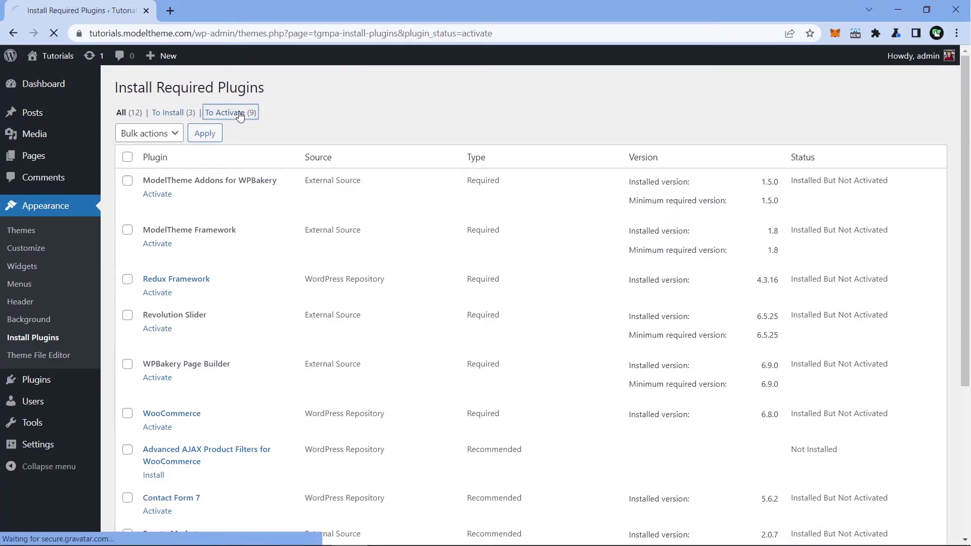
left_click(128, 157)
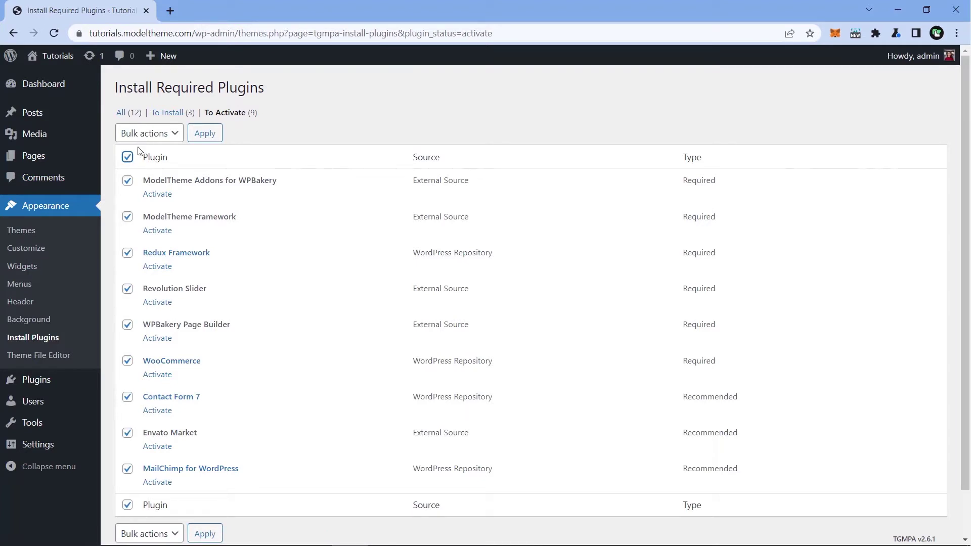
left_click(128, 157)
left_click(127, 157)
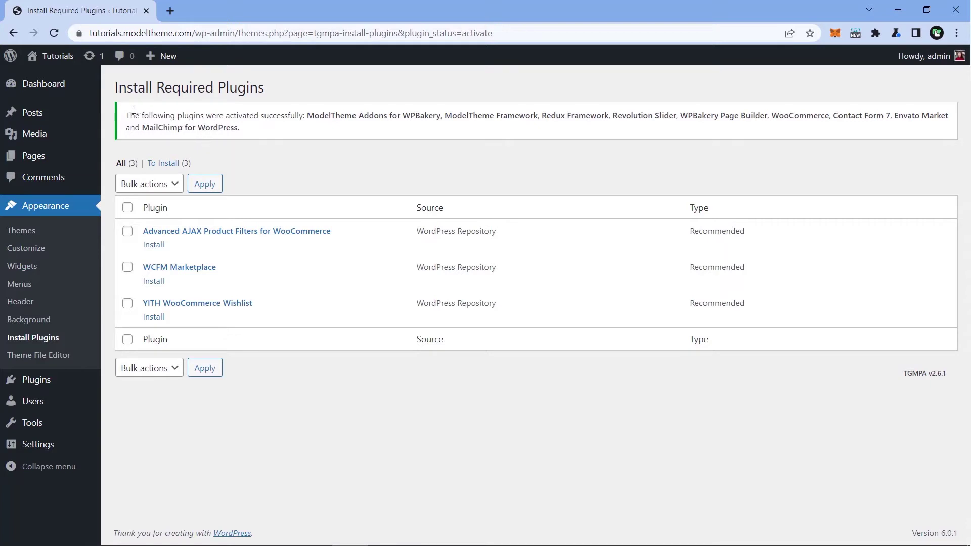
left_click_drag(127, 117, 80, 124)
left_click(48, 91)
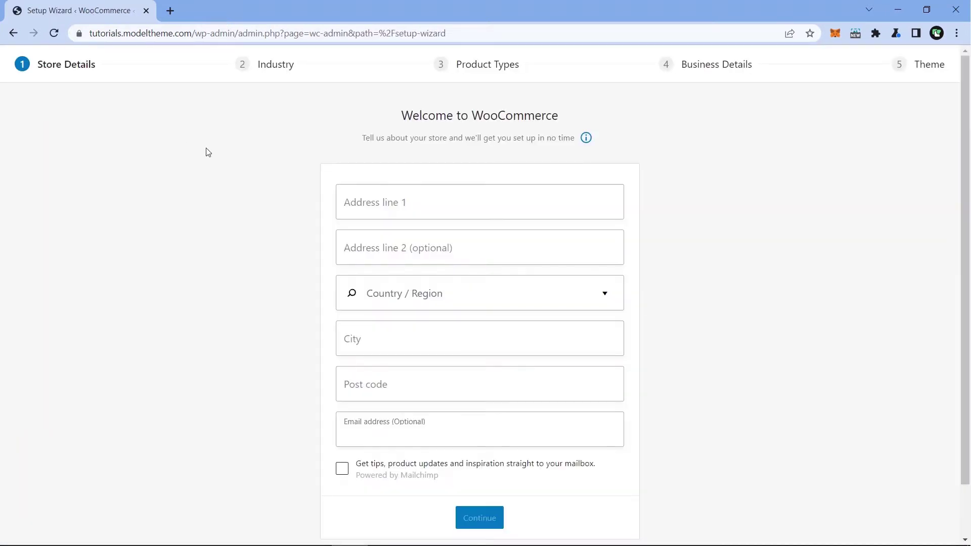
- Skip WooCommerce's store details setup and decline sharing usage data
scroll(808, 121, "down", 2)
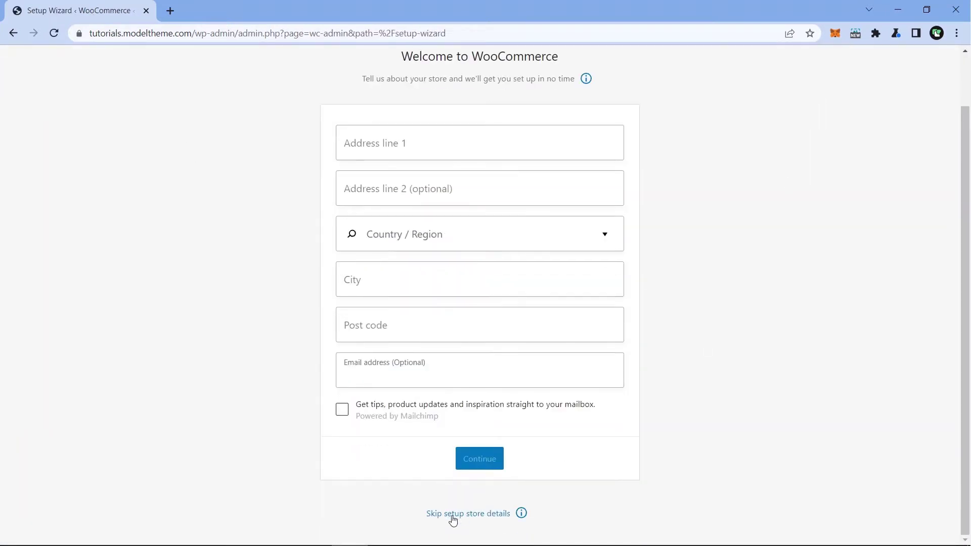
left_click(452, 514)
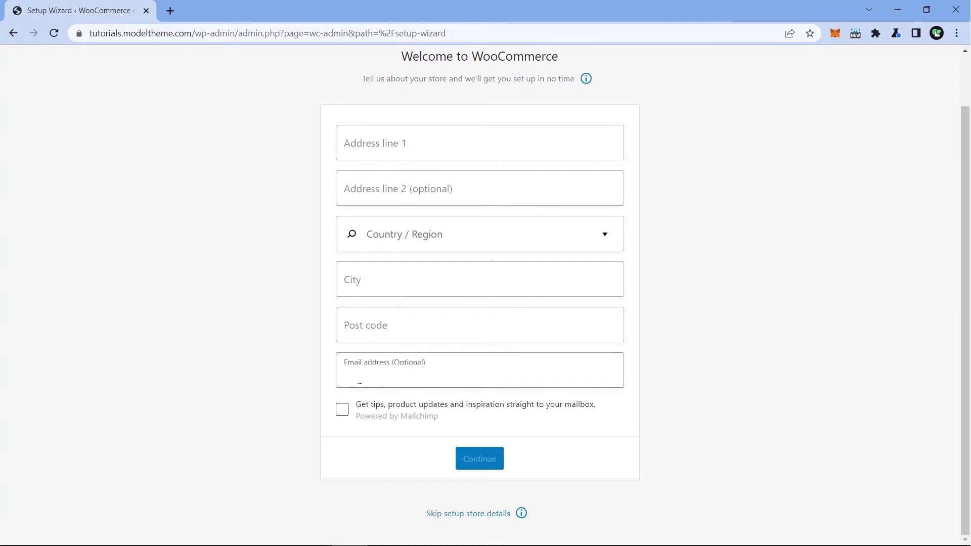
left_click(472, 514)
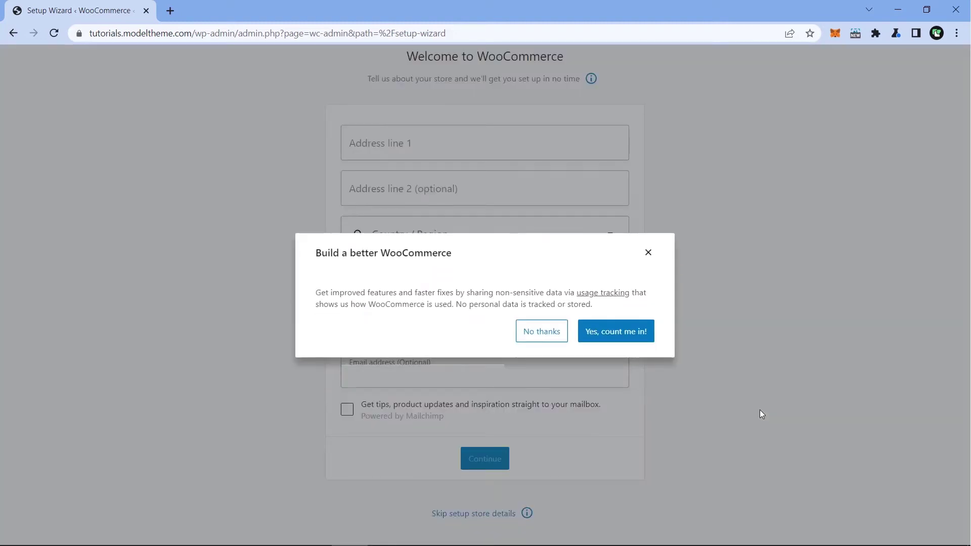
left_click(547, 335)
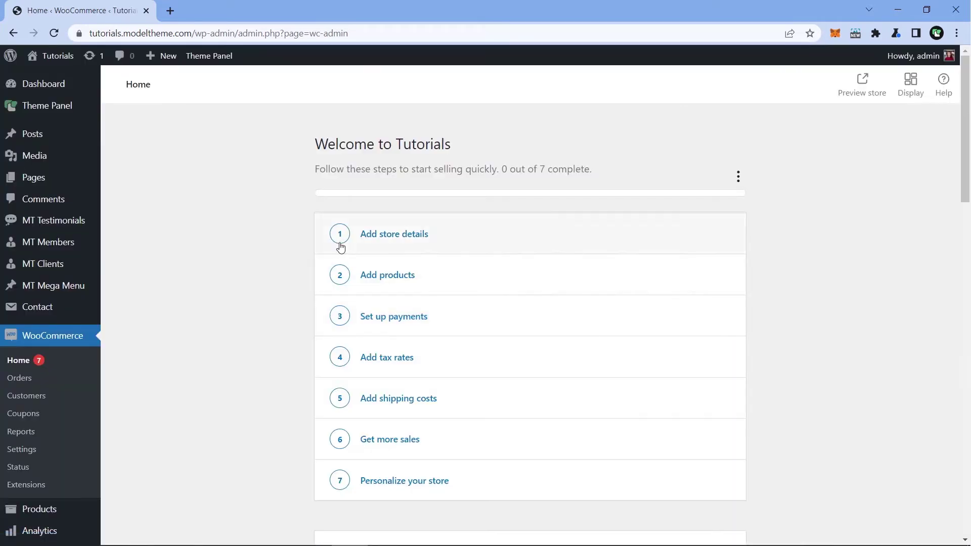
- Open the live Tutorials homepage and scroll its Enefti-styled Hello world! blog page
left_click(66, 55)
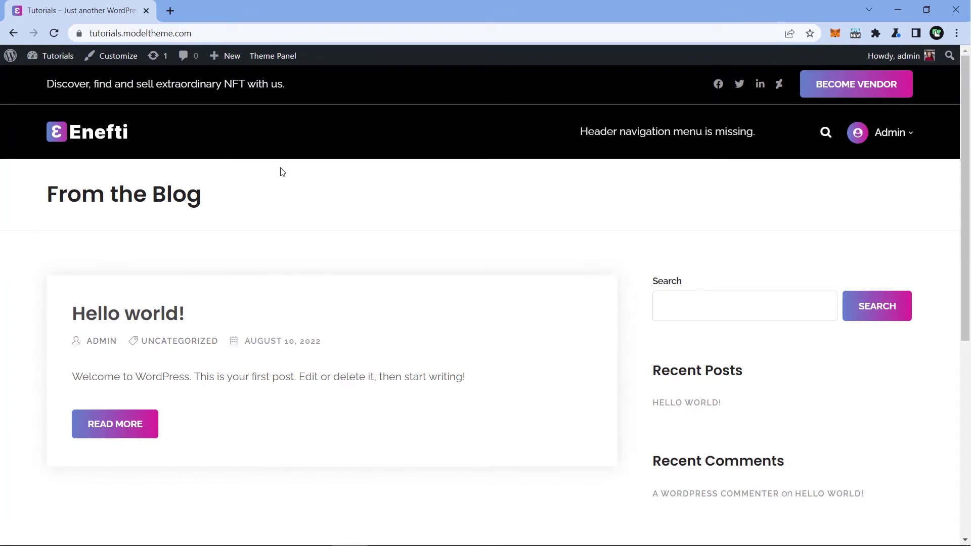
scroll(514, 218, "down", 5)
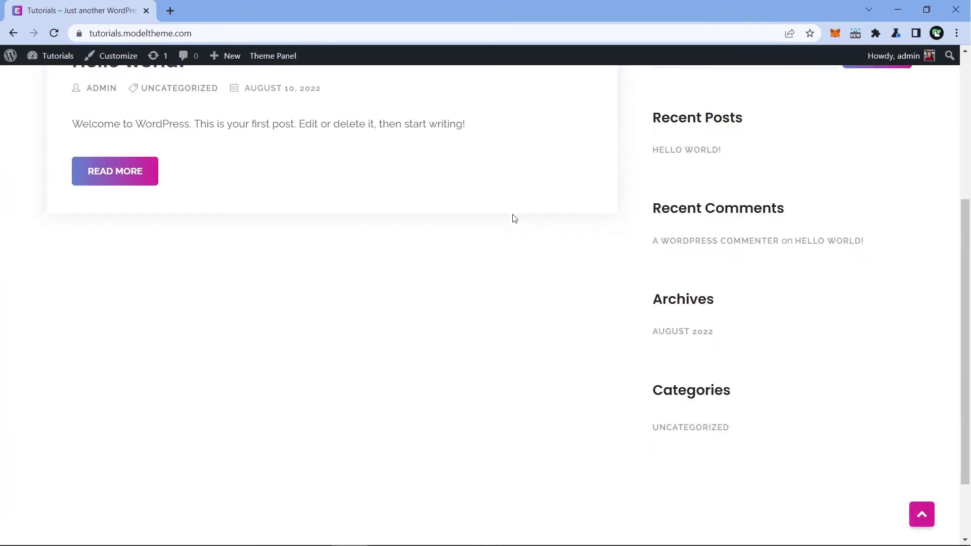
scroll(514, 218, "up", 5)
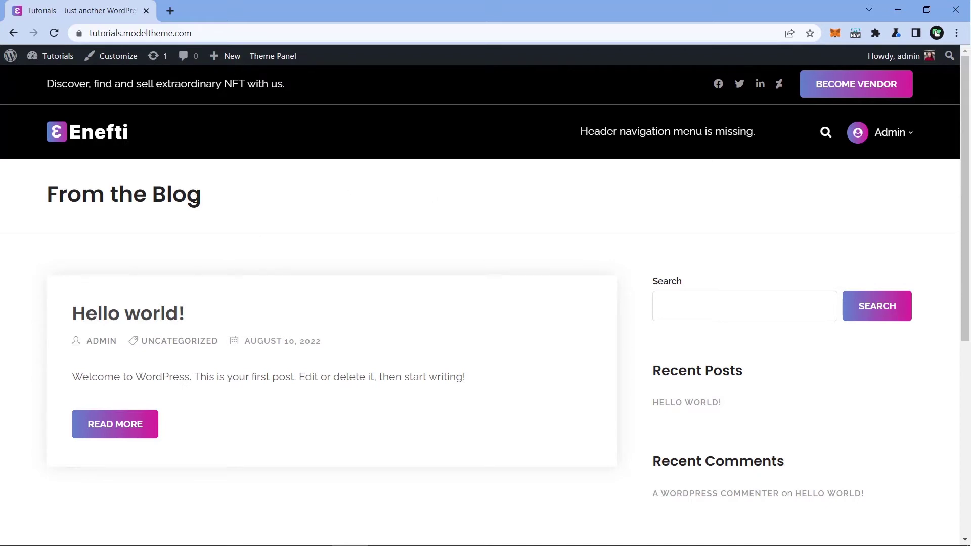
- In Theme Panel's License Manager, paste the purchase code, agree to the terms, and activate the license
left_click(275, 59)
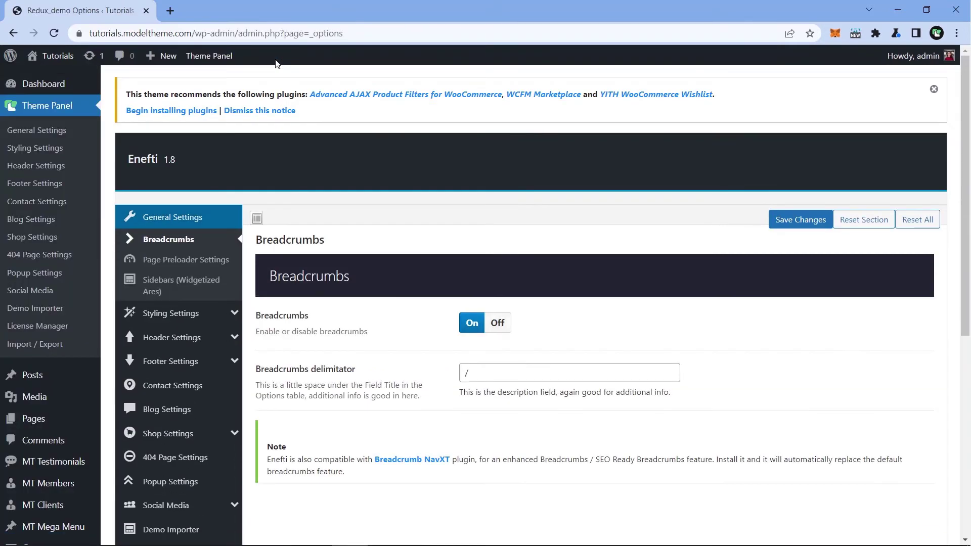
scroll(363, 159, "down", 2)
left_click(173, 426)
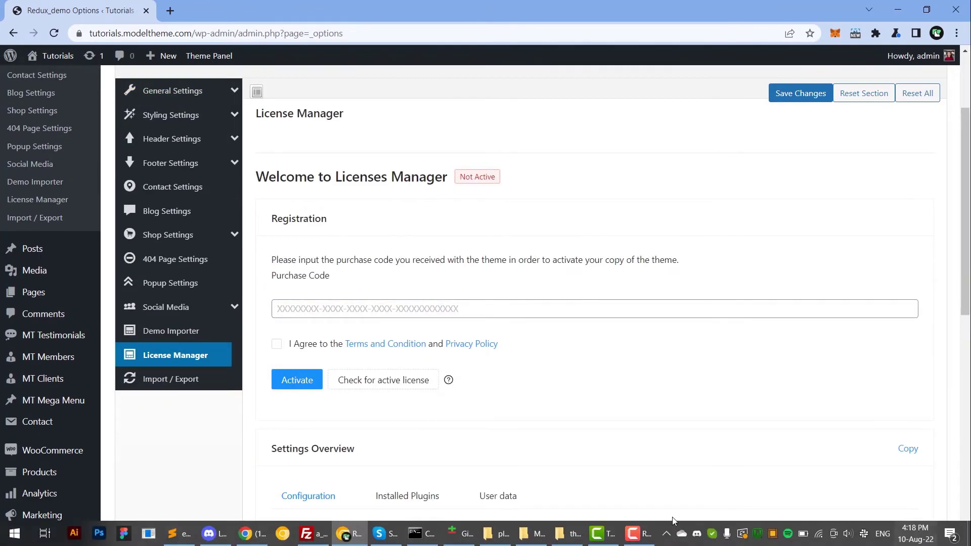
left_click(713, 531)
right_click(479, 311)
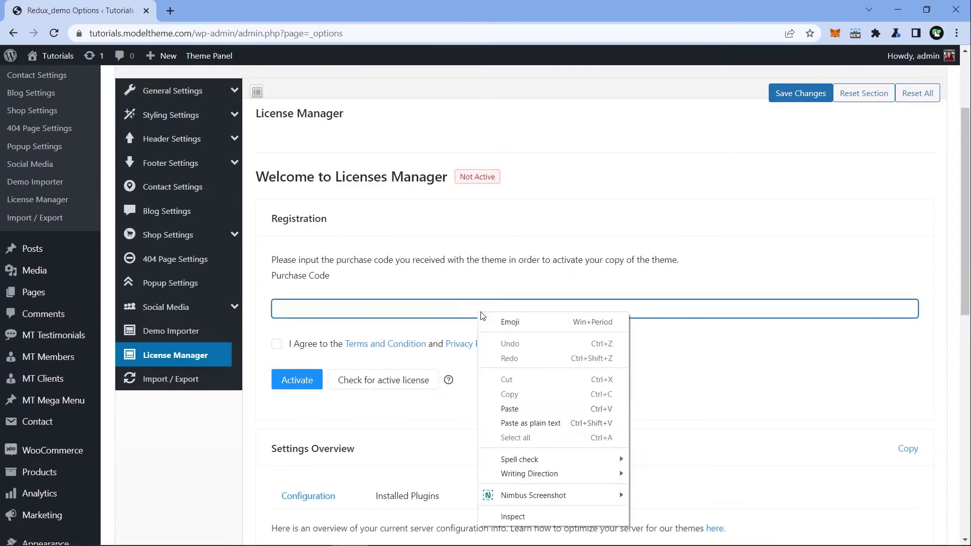
left_click(512, 409)
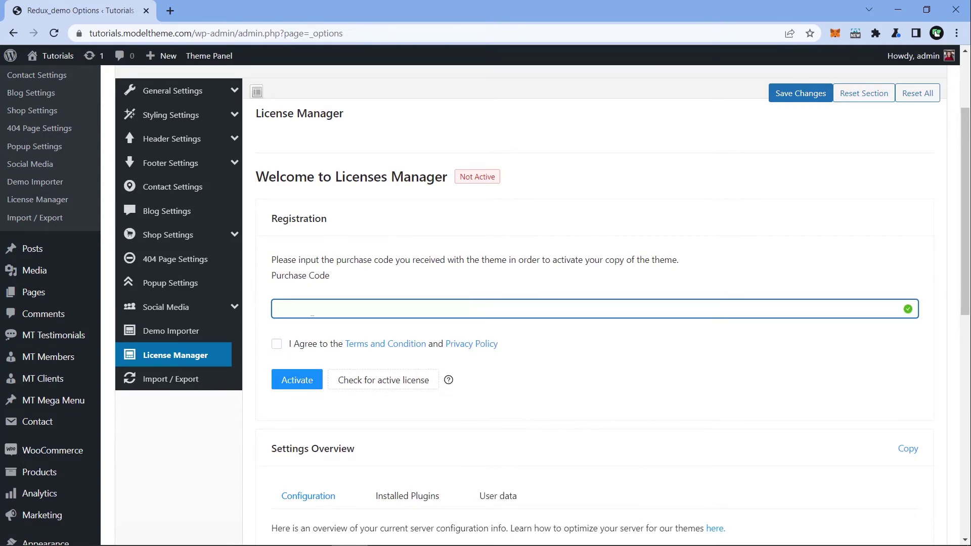
left_click(295, 345)
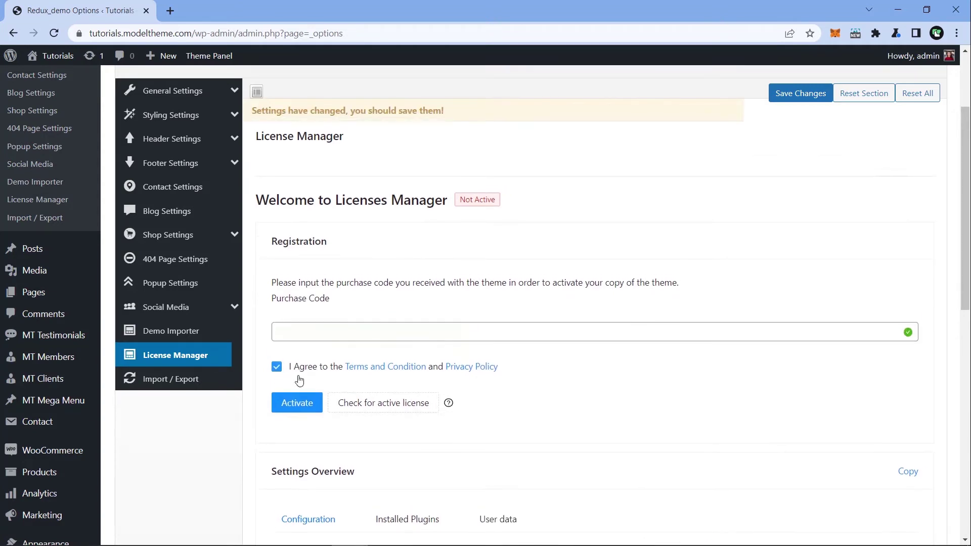
left_click(298, 406)
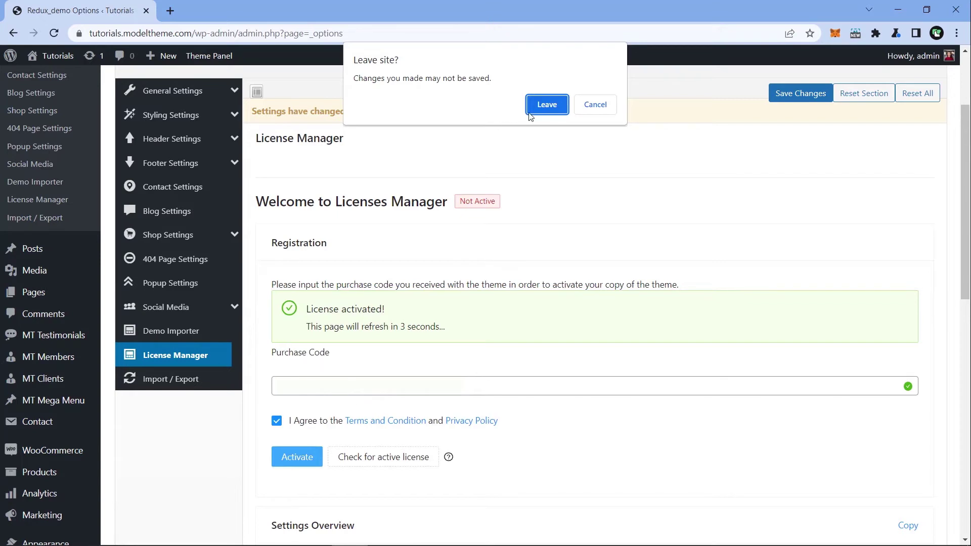
left_click(546, 106)
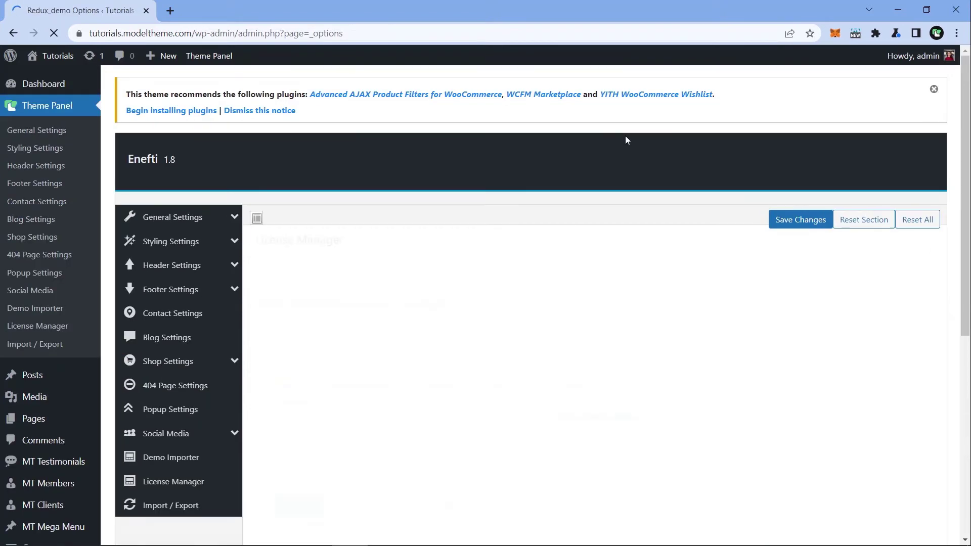
- Highlight the 'Great, your license is active!' confirmation message
scroll(548, 397, "down", 2)
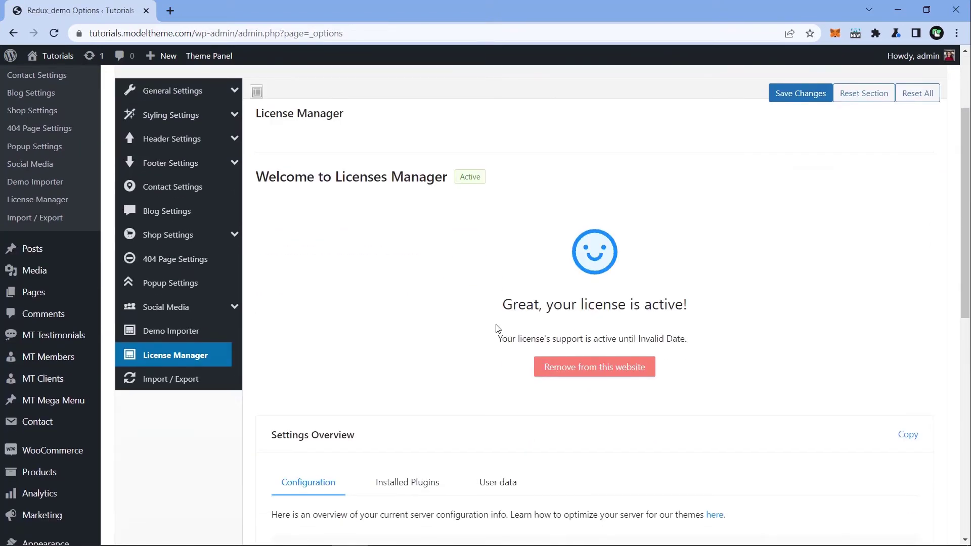
left_click_drag(531, 304, 708, 318)
left_click(724, 312)
- Open the Demo Importer and highlight its WPBakery Page Builder notice
left_click(191, 333)
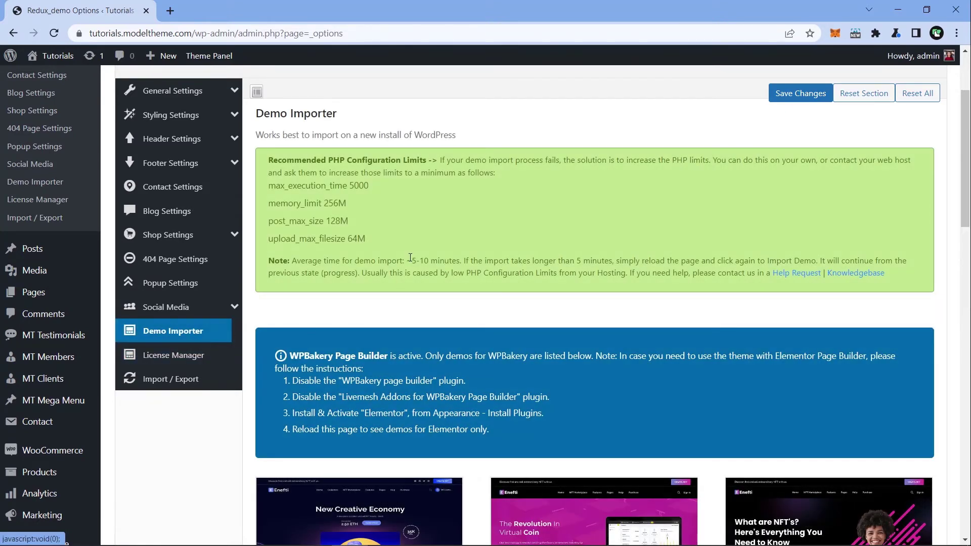
scroll(472, 242, "down", 1)
scroll(472, 242, "down", 5)
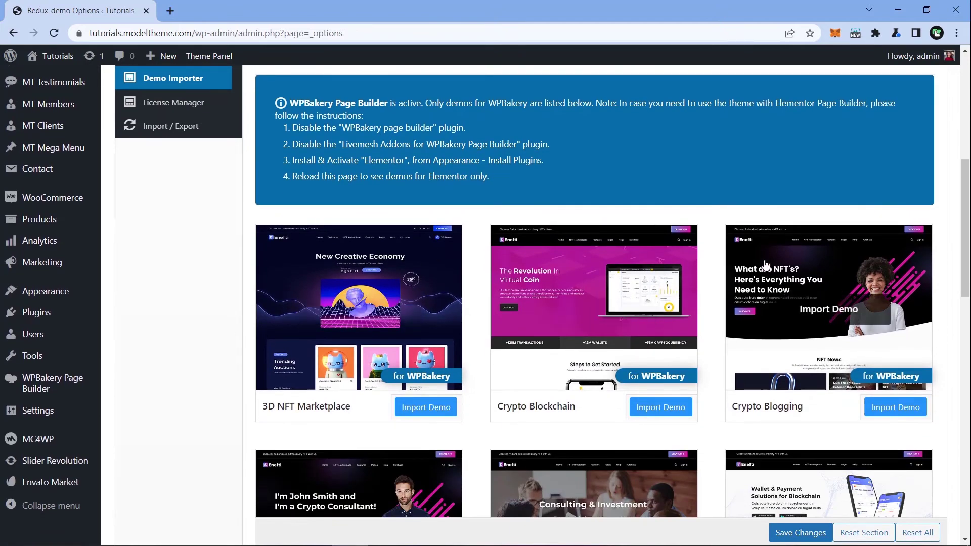
scroll(276, 230, "up", 3)
left_click_drag(290, 230, 390, 231)
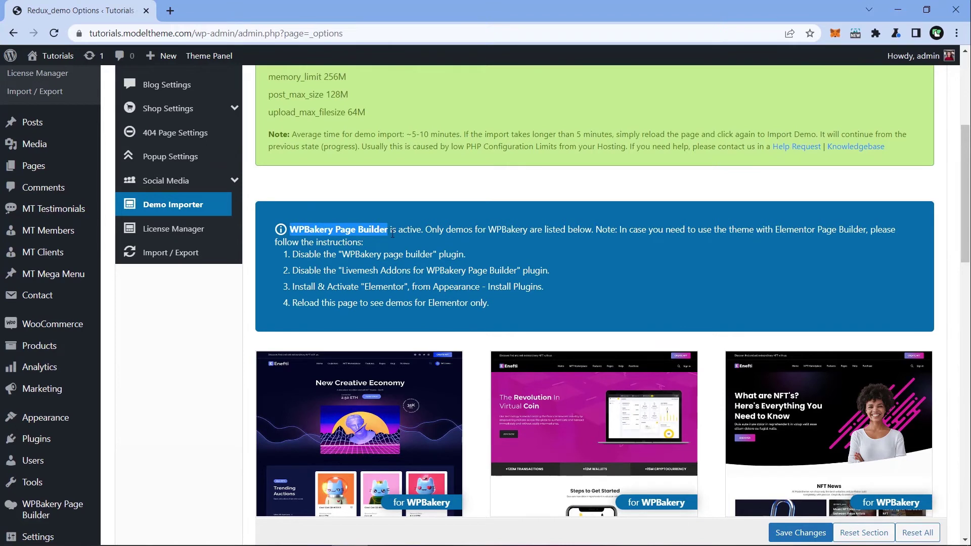
left_click(409, 233)
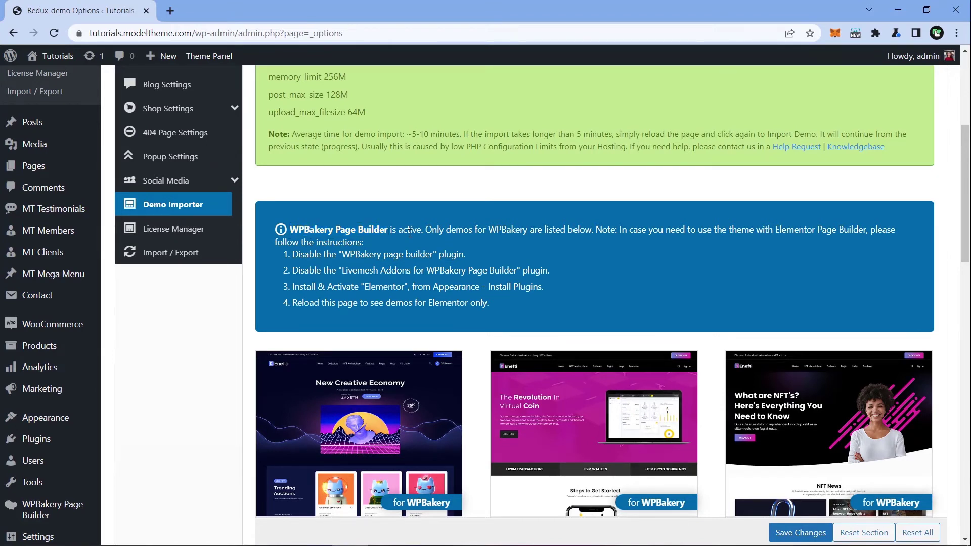
- Highlight the four instruction lines and scroll the WPBakery demo cards down to Main Home
scroll(412, 410, "down", 3)
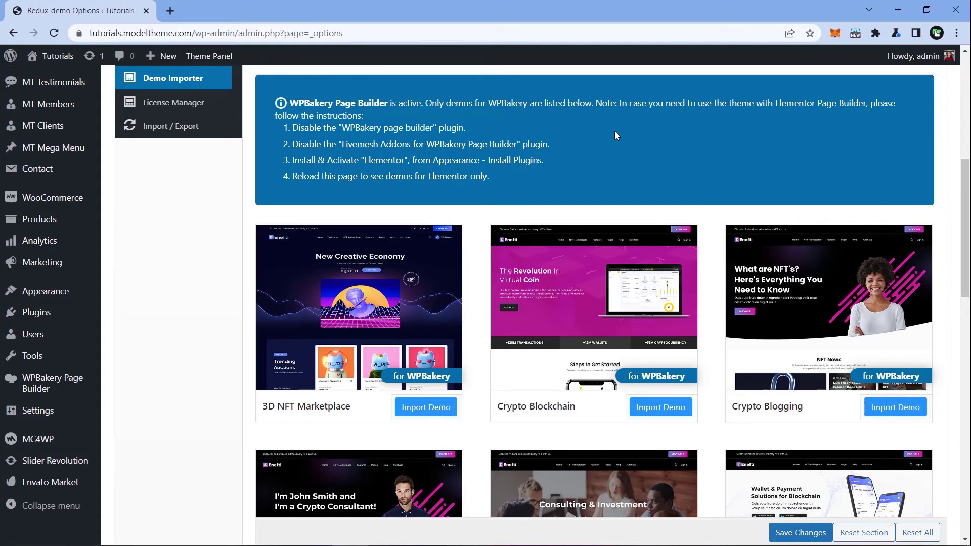
left_click_drag(293, 128, 493, 176)
left_click(492, 176)
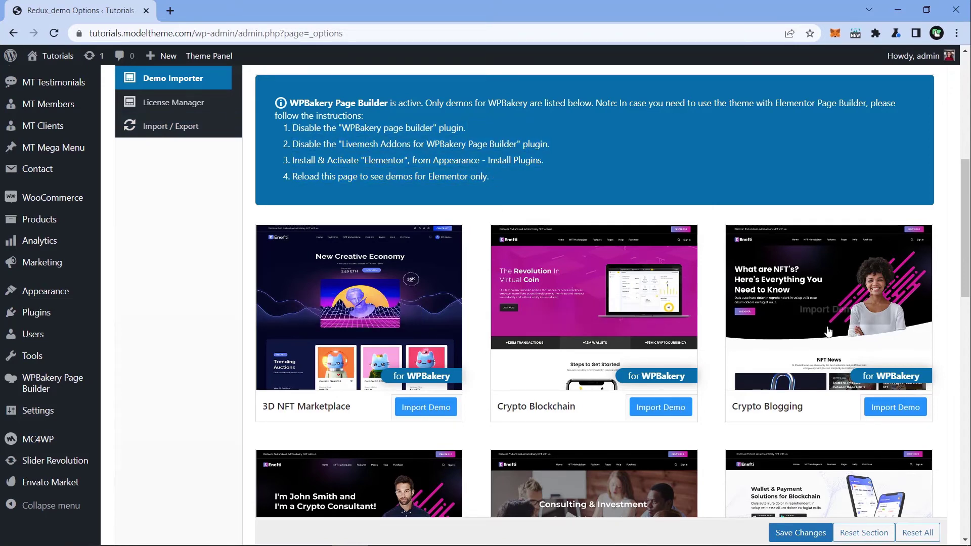
scroll(165, 283, "down", 3)
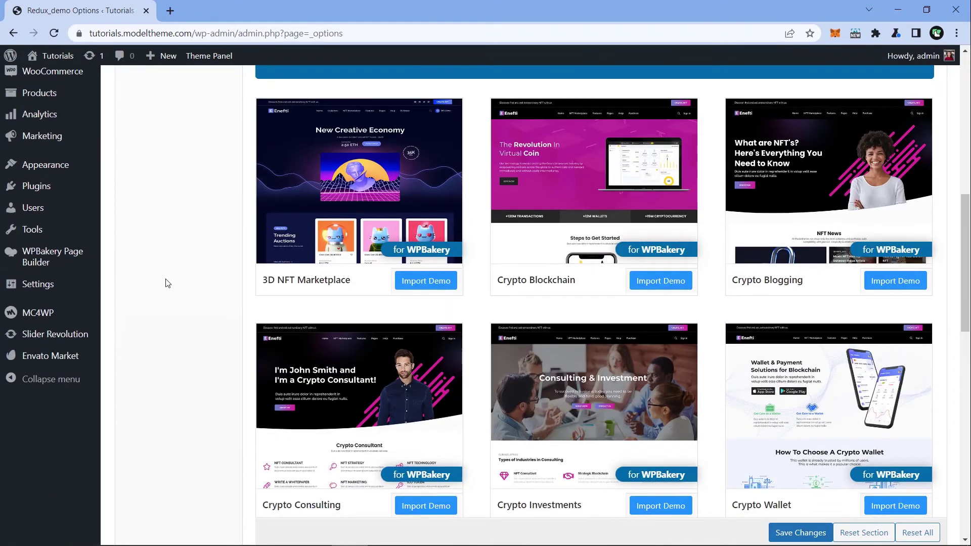
scroll(172, 266, "down", 6)
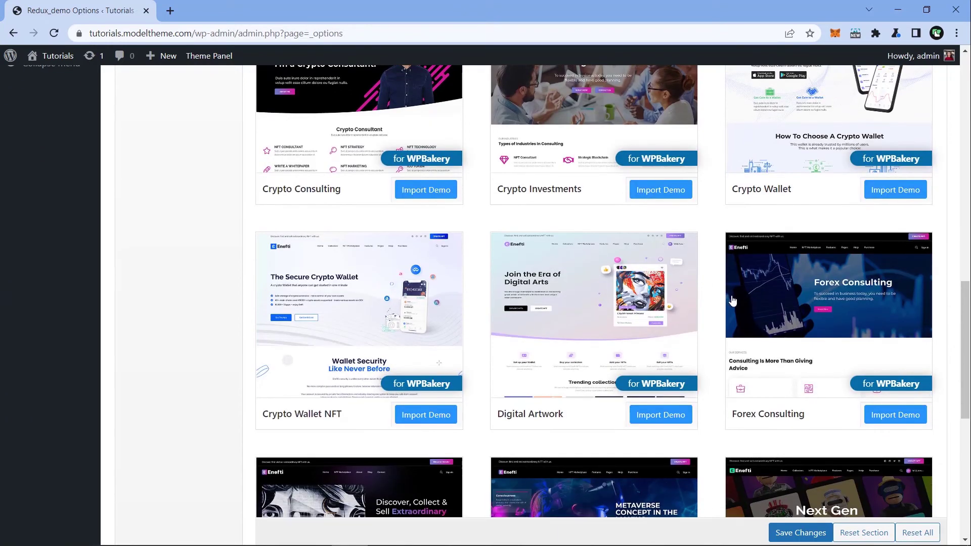
scroll(738, 299, "down", 6)
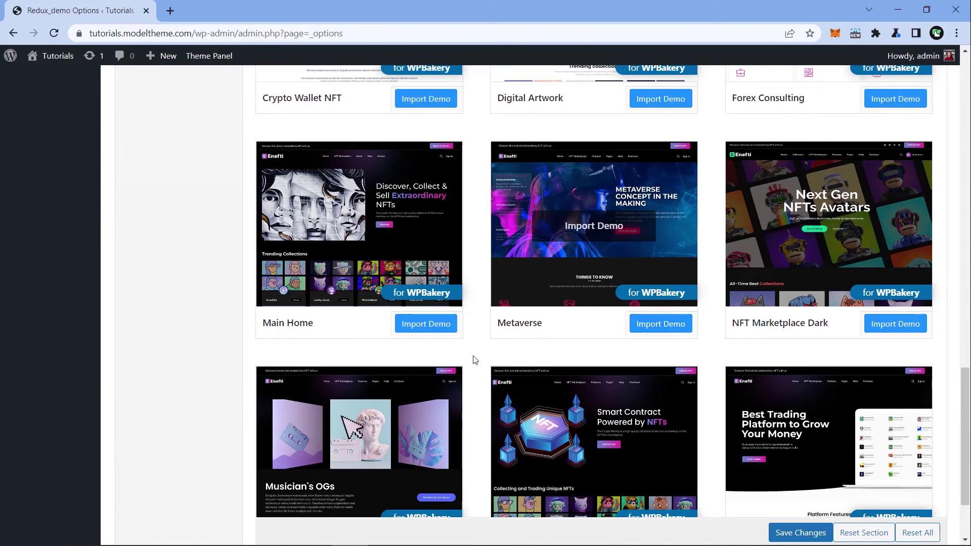
- Import the Main Home demo from its card and confirm the content import
left_click(418, 329)
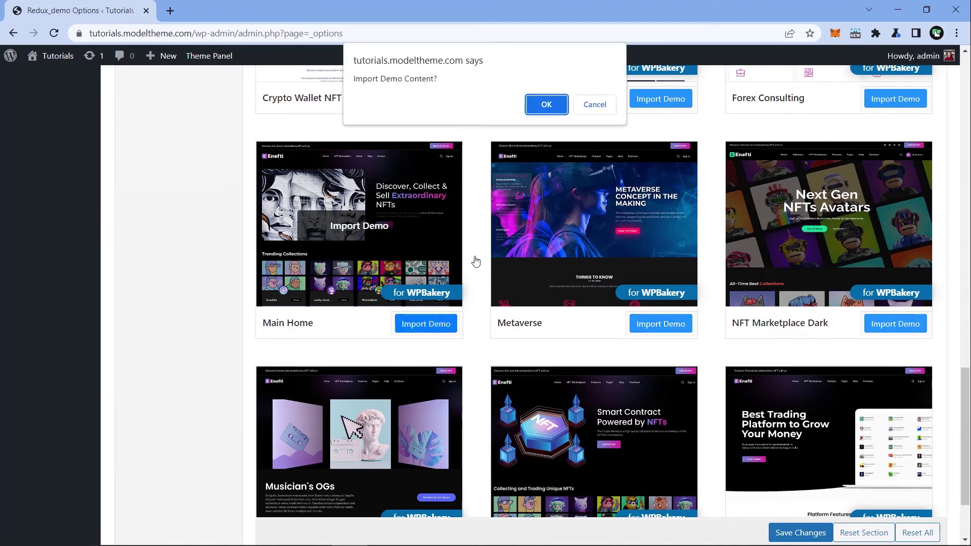
left_click(544, 107)
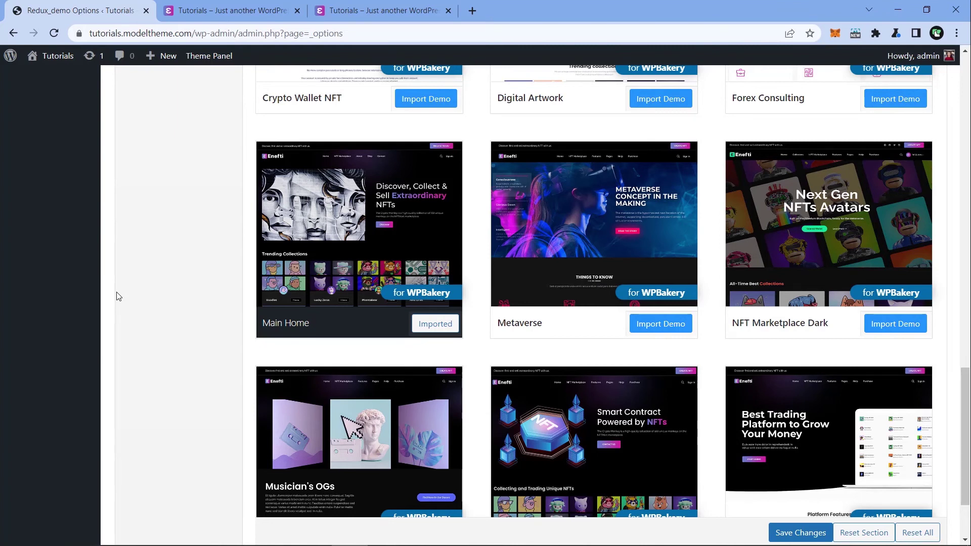
- Visit the live site from the admin bar and close the two extra browser tabs
mouse_move(49, 59)
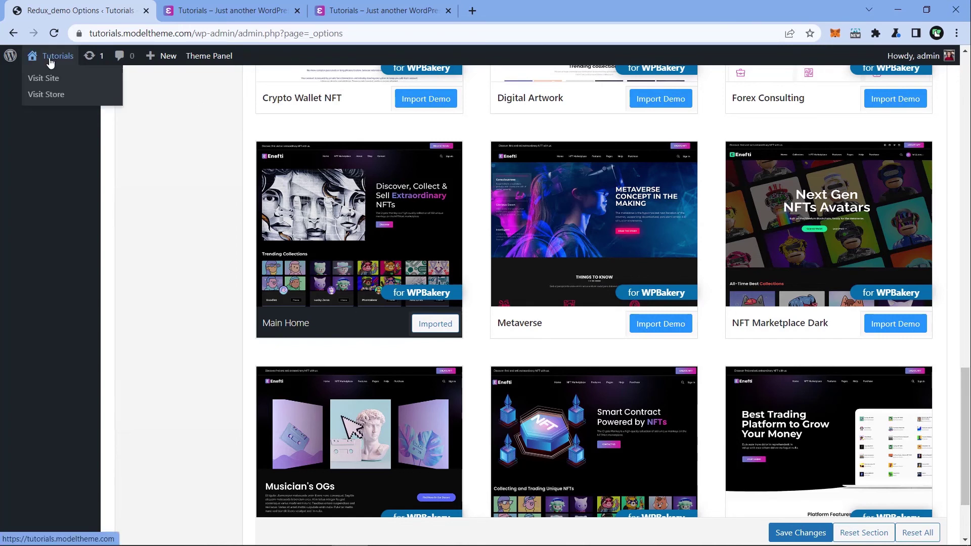
left_click(46, 80)
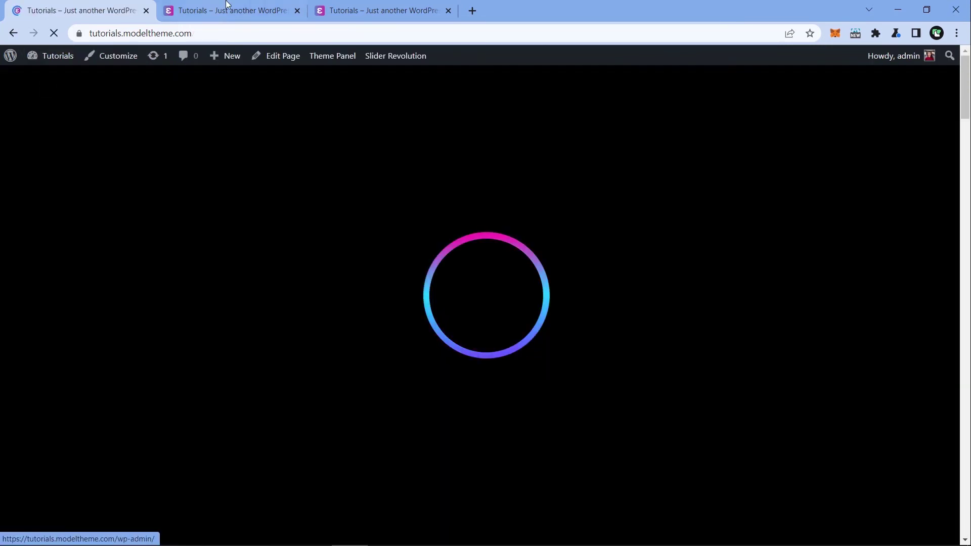
middle_click(228, 4)
middle_click(235, 6)
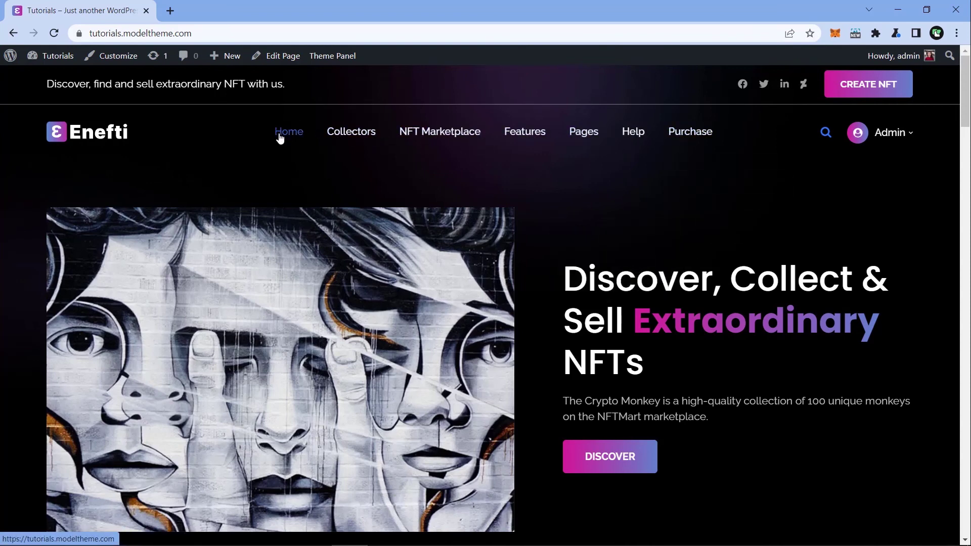
- Scroll through the homepage's hero, Trending Collections, Explore NFTs and Trending Collectors sections
scroll(753, 243, "down", 1)
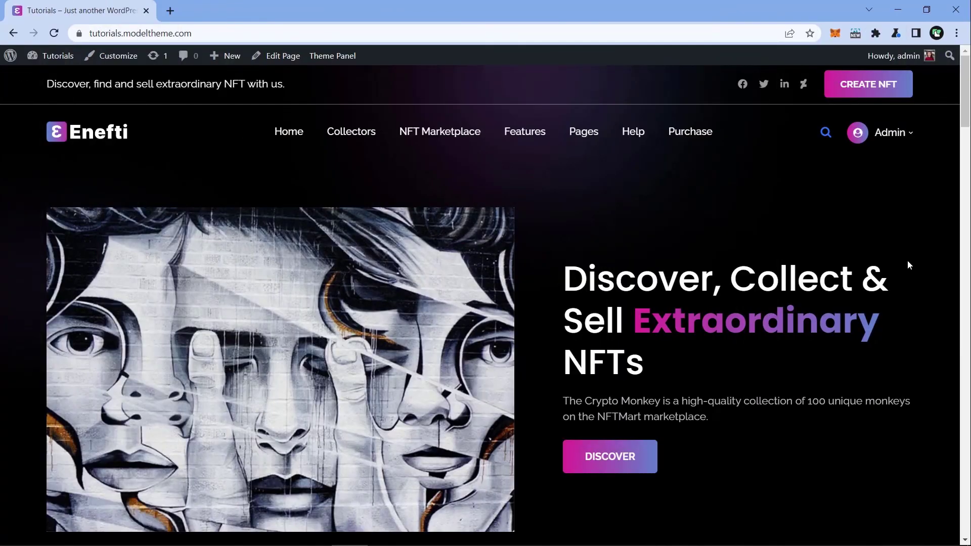
scroll(907, 263, "down", 10)
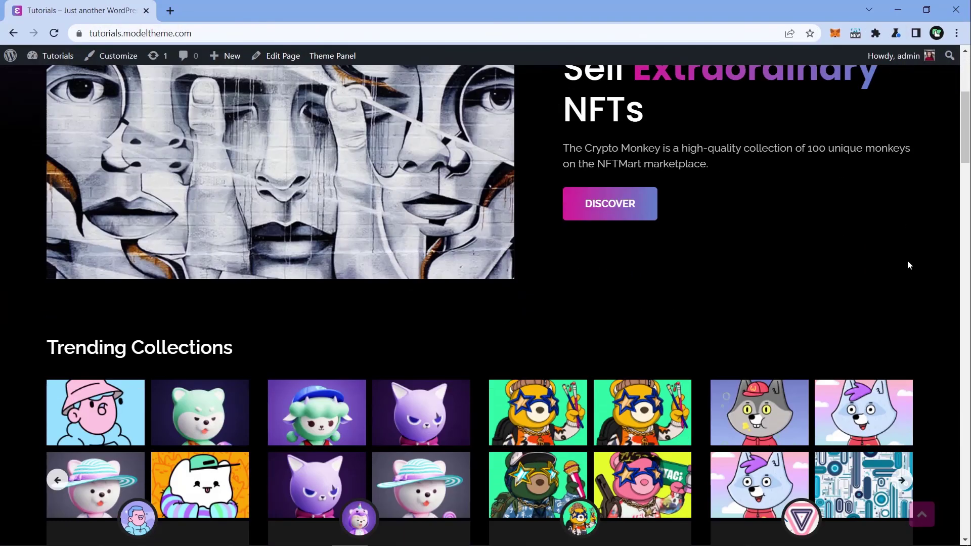
scroll(908, 261, "down", 8)
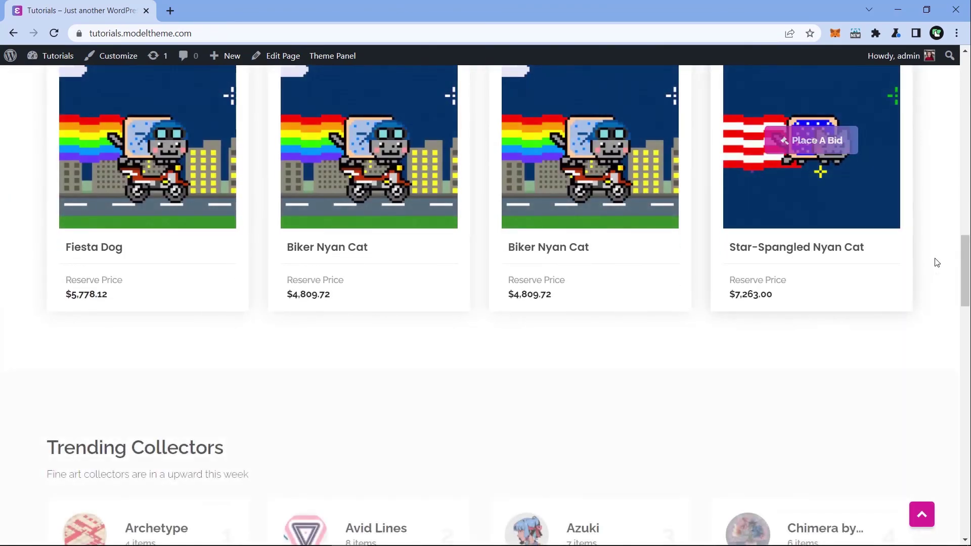
scroll(911, 264, "up", 10)
scroll(938, 261, "up", 10)
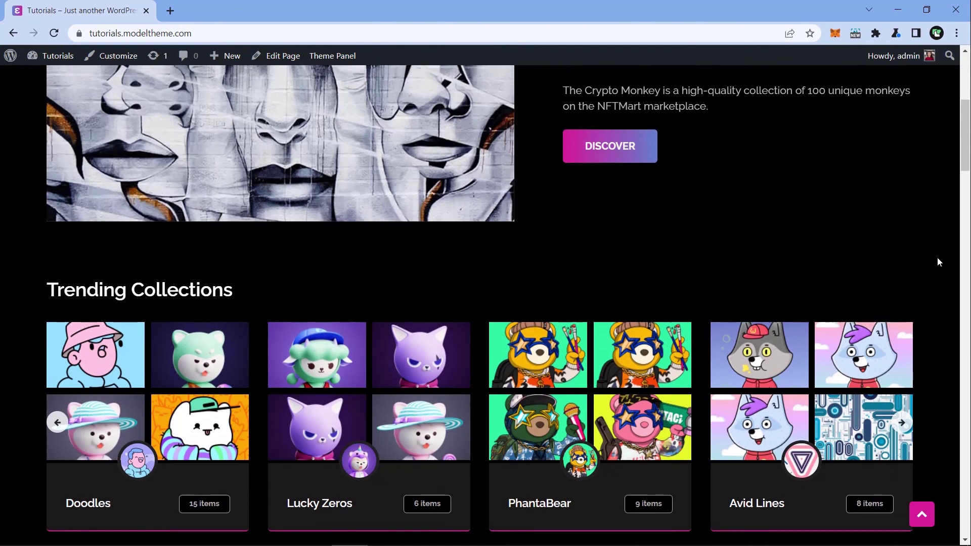